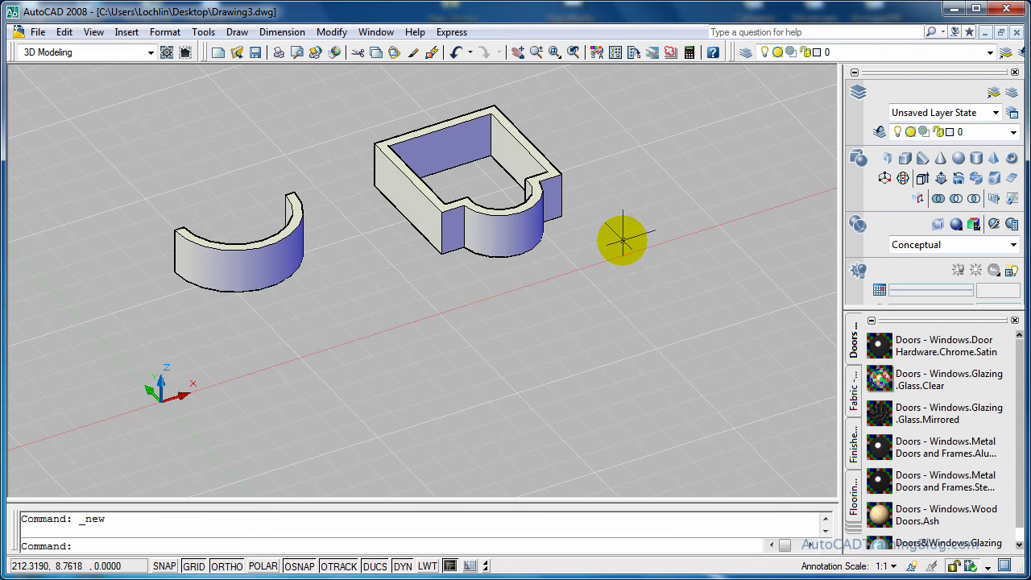
Switch the drawing to the Top view from the View menu's 3D Views
{"action": "left_click", "coordinate": [94, 32]}
{"action": "mouse_move", "coordinate": [222, 266]}
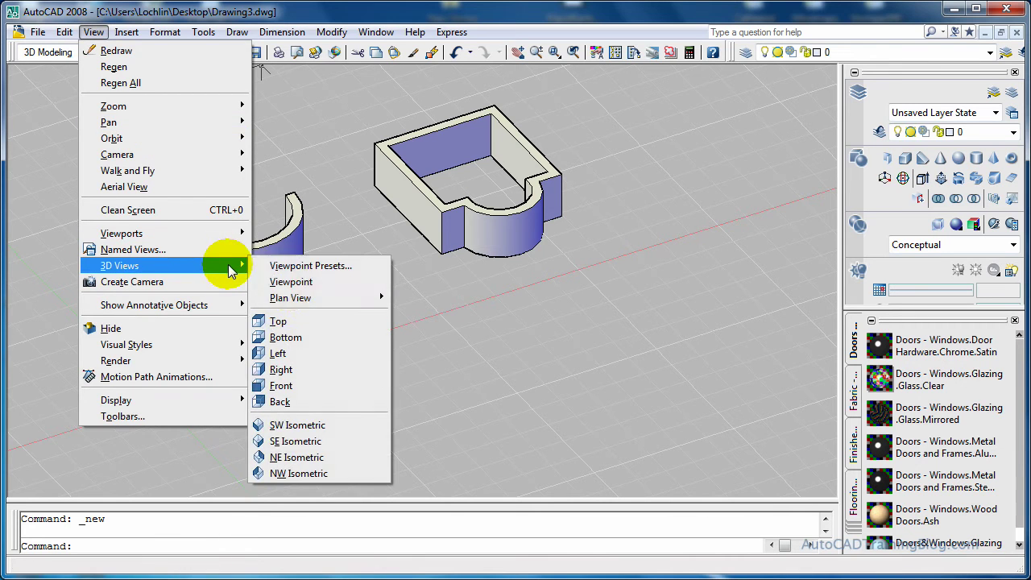
{"action": "left_click", "coordinate": [304, 322]}
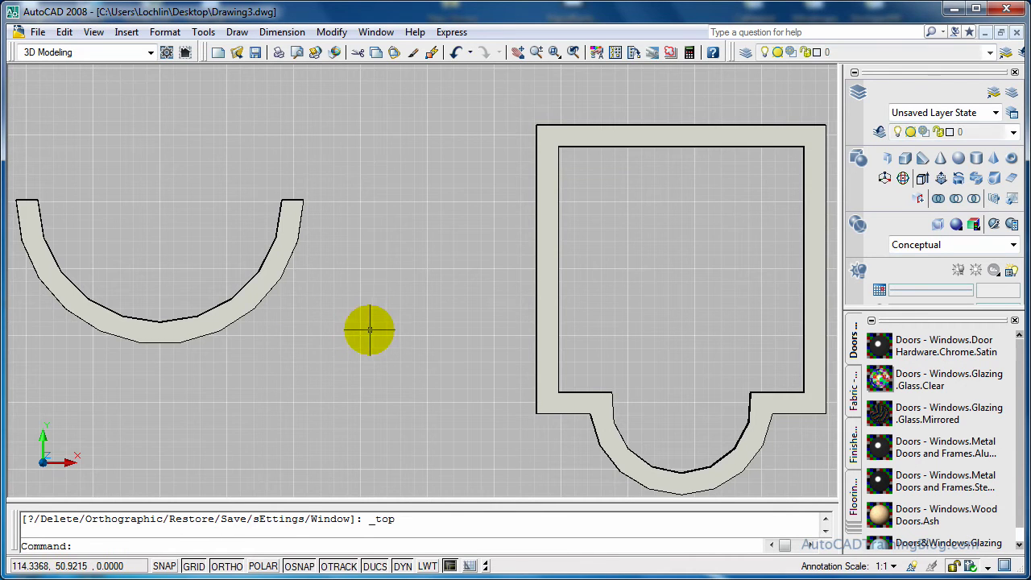
Pan the drawing left to clear empty space beside the walls
{"action": "type", "text": "p"}
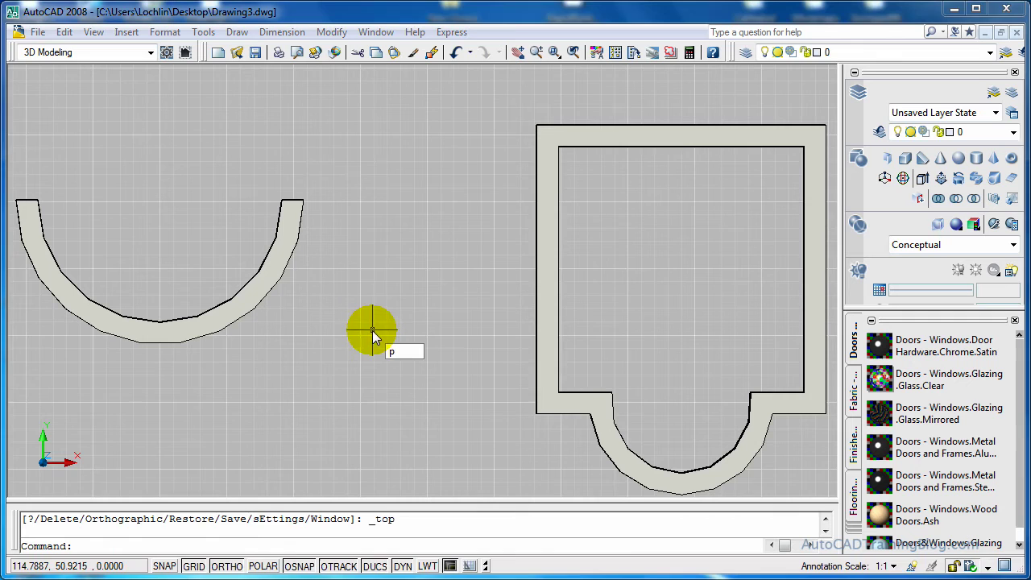
{"action": "key", "text": "Return"}
{"action": "left_click_drag", "start_coordinate": [588, 294], "coordinate": [380, 244]}
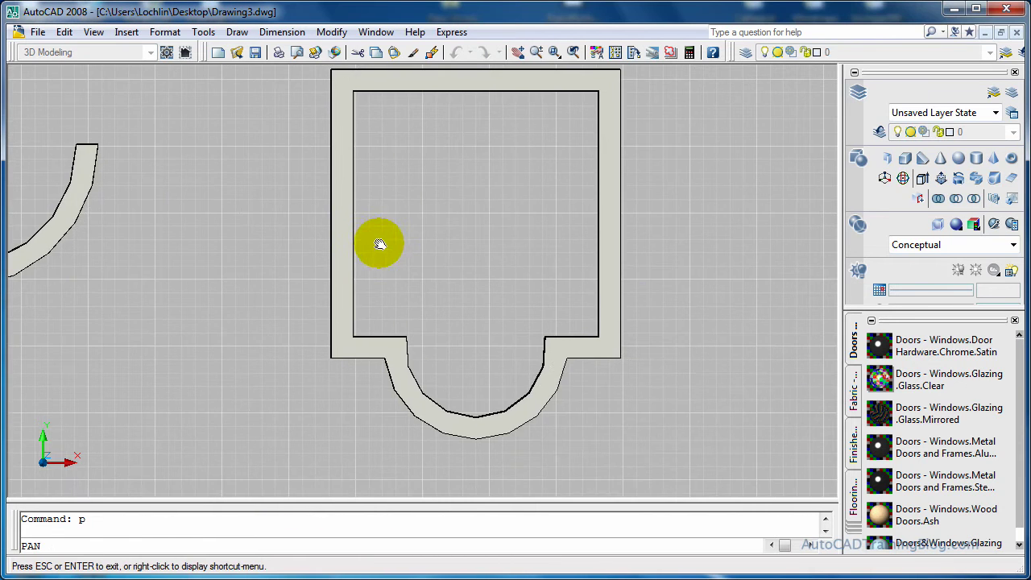
{"action": "left_click_drag", "start_coordinate": [605, 258], "coordinate": [357, 265]}
{"action": "mouse_move", "coordinate": [582, 280]}
{"action": "left_mouse_down"}
{"action": "mouse_move", "coordinate": [438, 299]}
{"action": "mouse_move", "coordinate": [338, 292]}
{"action": "left_mouse_up"}
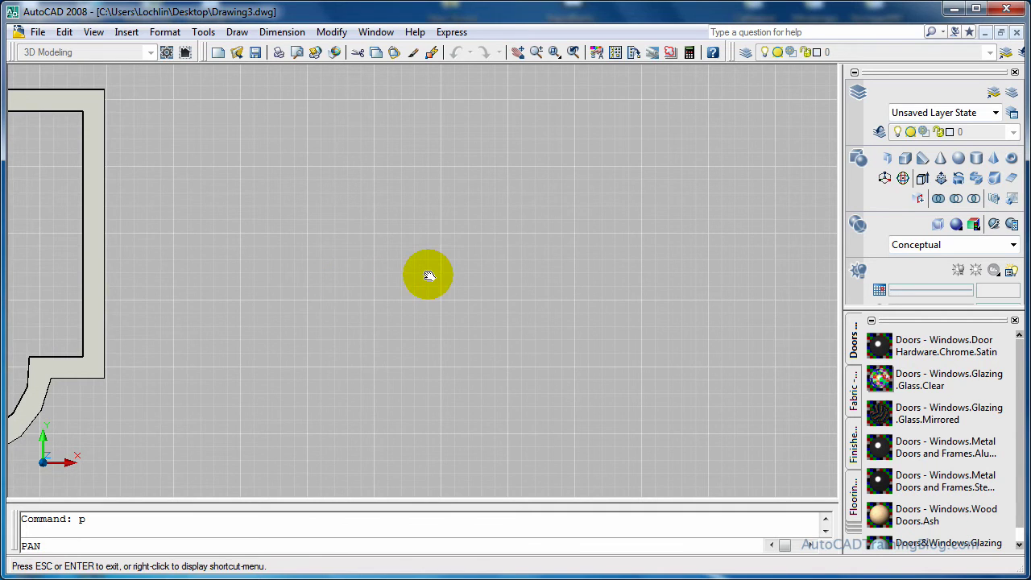
{"action": "key", "text": "Escape"}
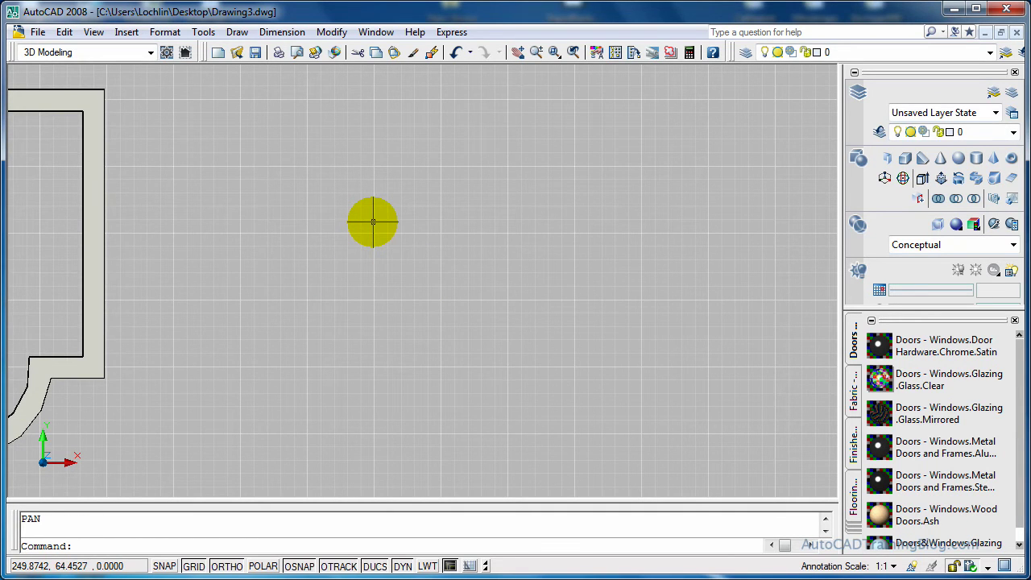
Draw a semicircular arc right of the walls using start, end and centre points
{"action": "type", "text": "arc"}
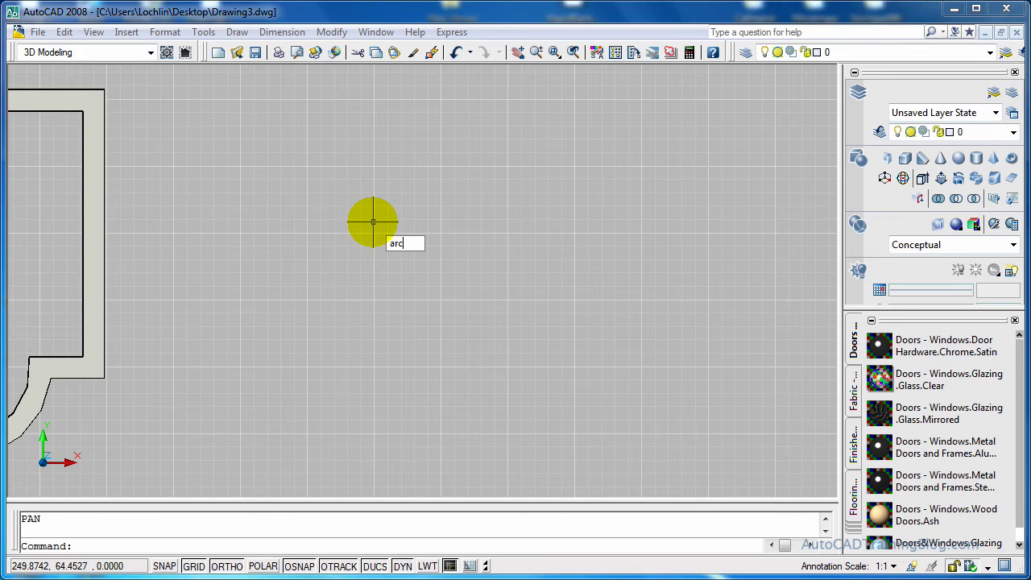
{"action": "key", "text": "Return"}
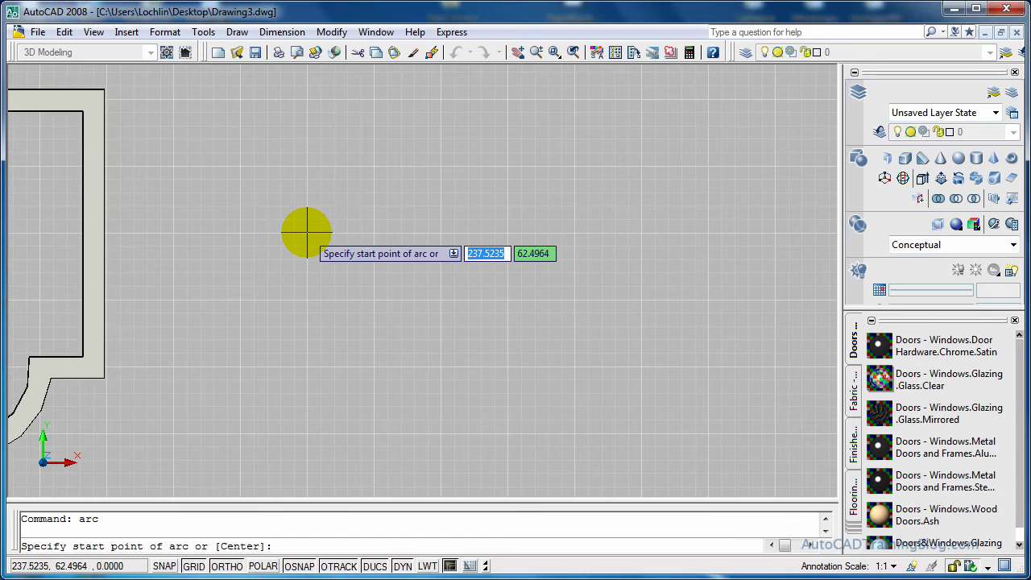
{"action": "left_click", "coordinate": [306, 233]}
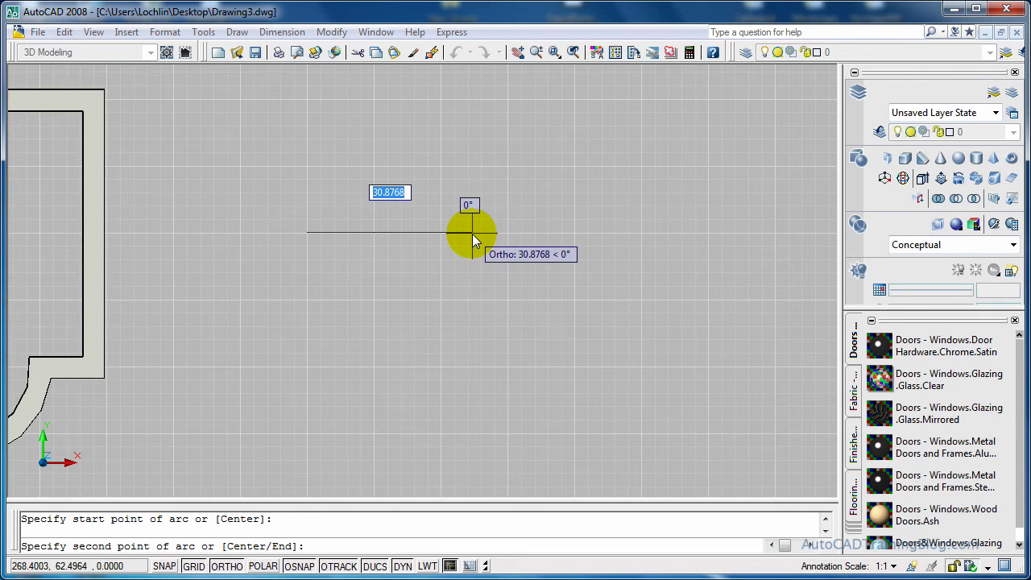
{"action": "type", "text": "e"}
{"action": "key", "text": "Return"}
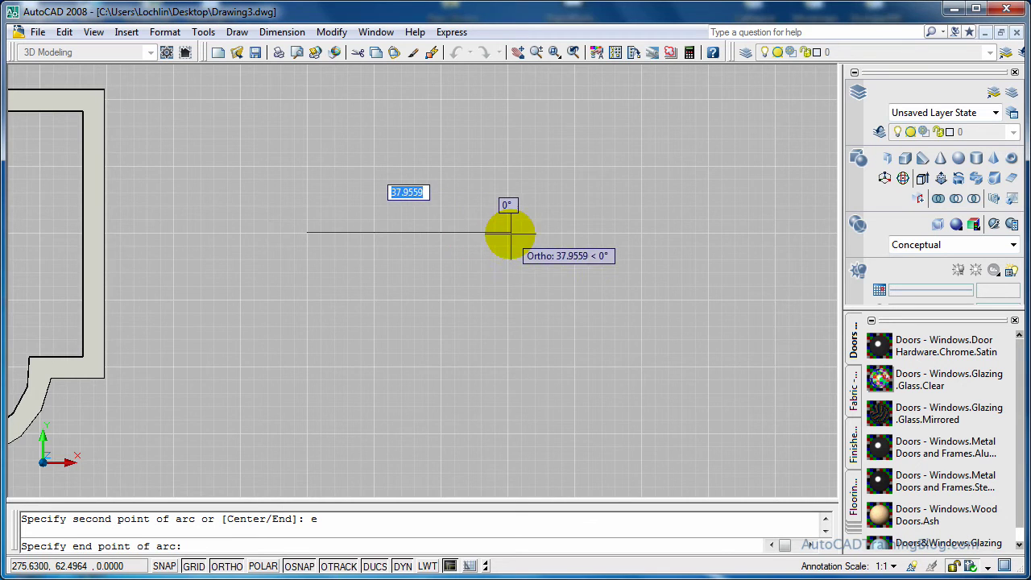
{"action": "left_click", "coordinate": [506, 233]}
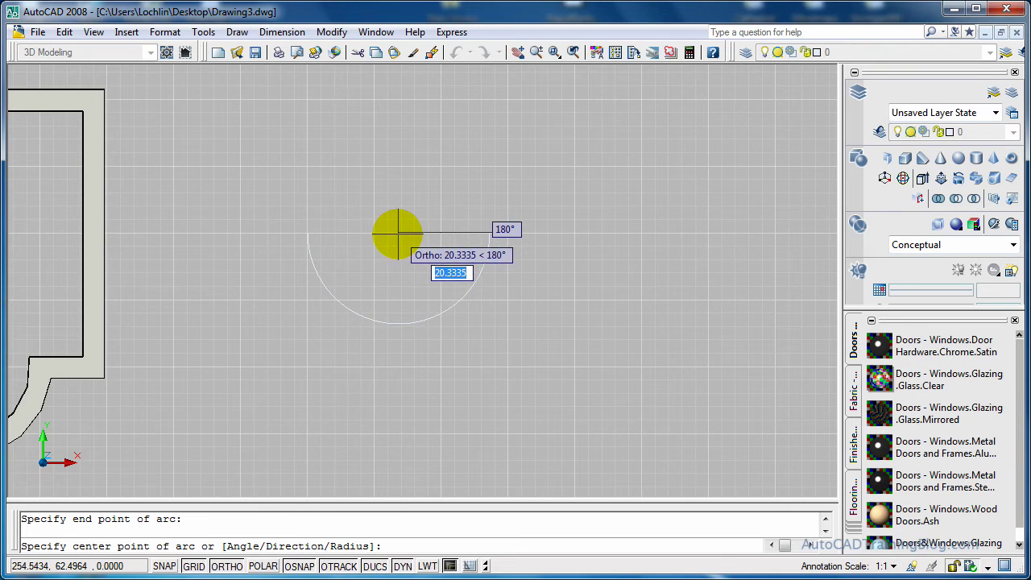
{"action": "left_click", "coordinate": [396, 234]}
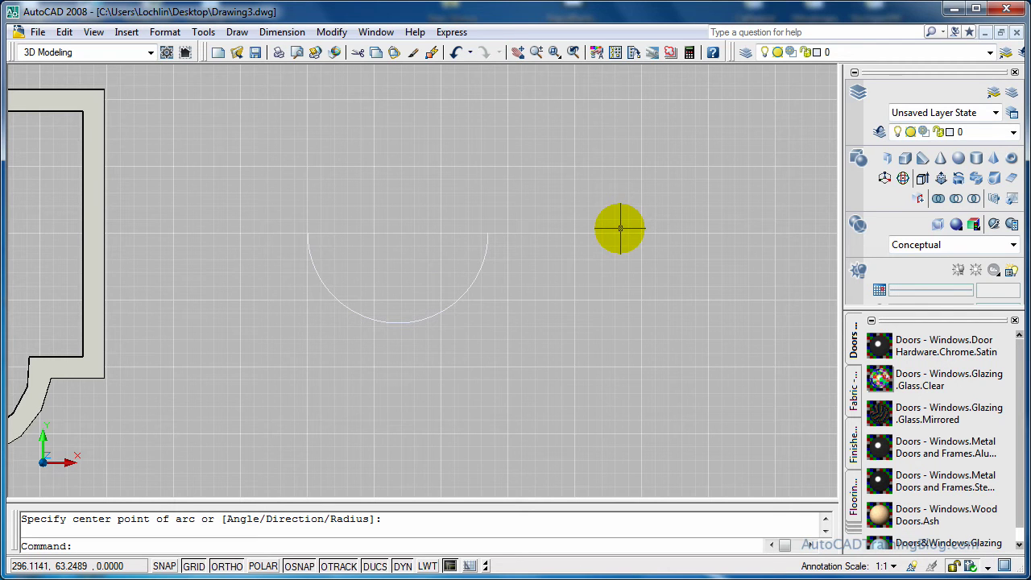
Select the new arc to check it, deselect, and begin entering the Polysolid command
{"action": "left_click", "coordinate": [466, 288]}
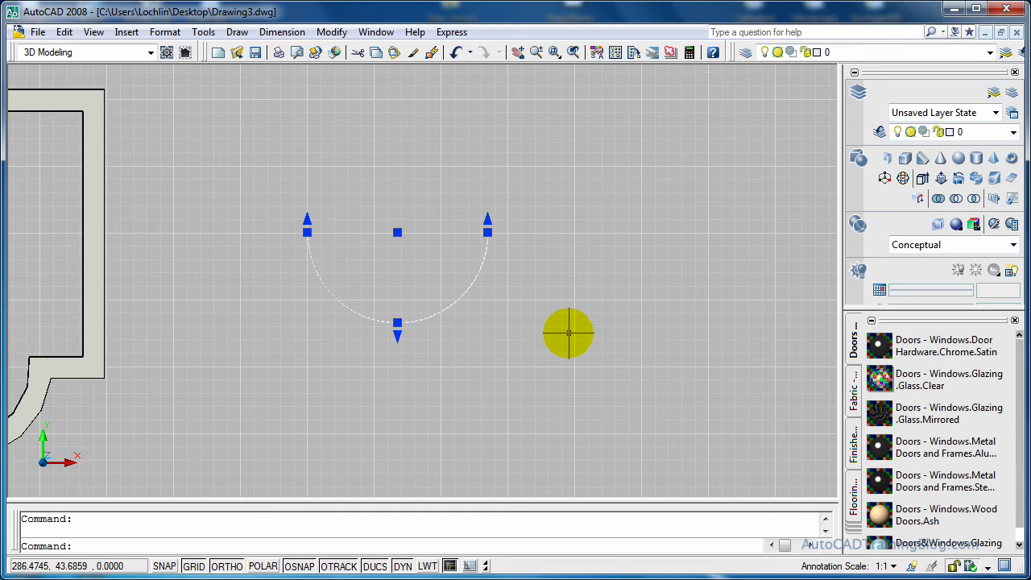
{"action": "key", "text": "Escape"}
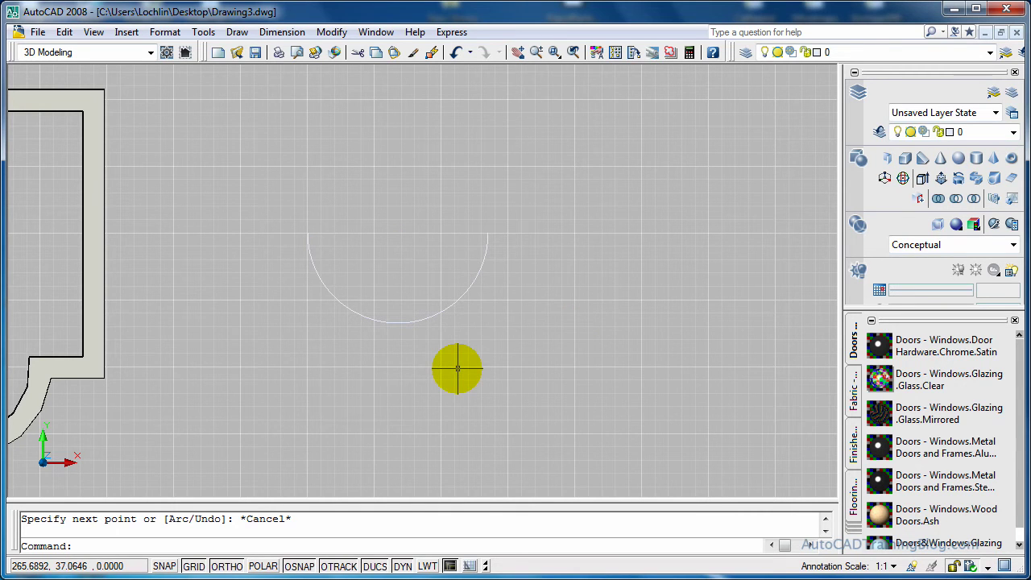
{"action": "type", "text": "polysoli"}
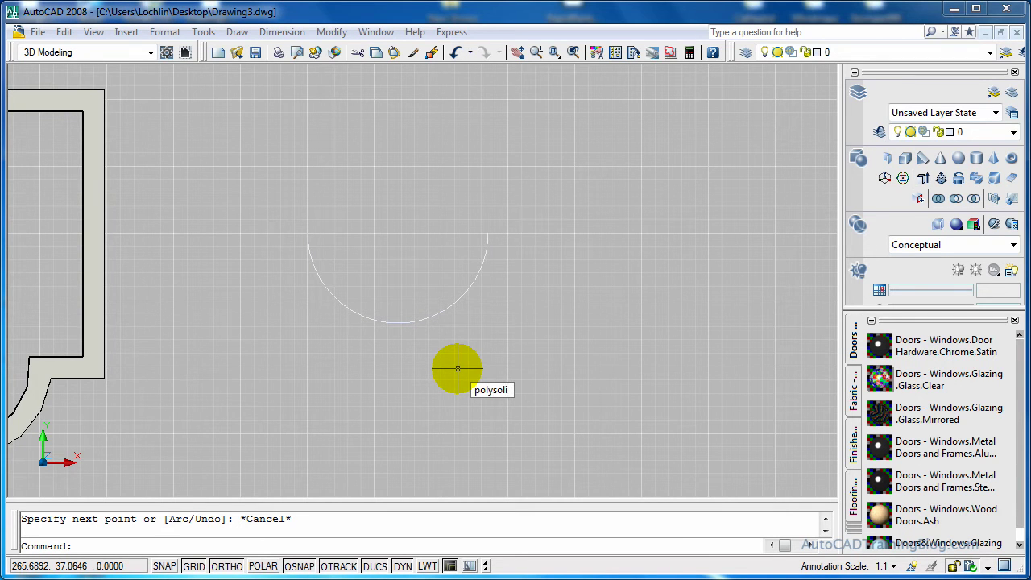
Cancel the half-typed command and switch the visual style to 2D Wireframe
{"action": "key", "text": "Escape"}
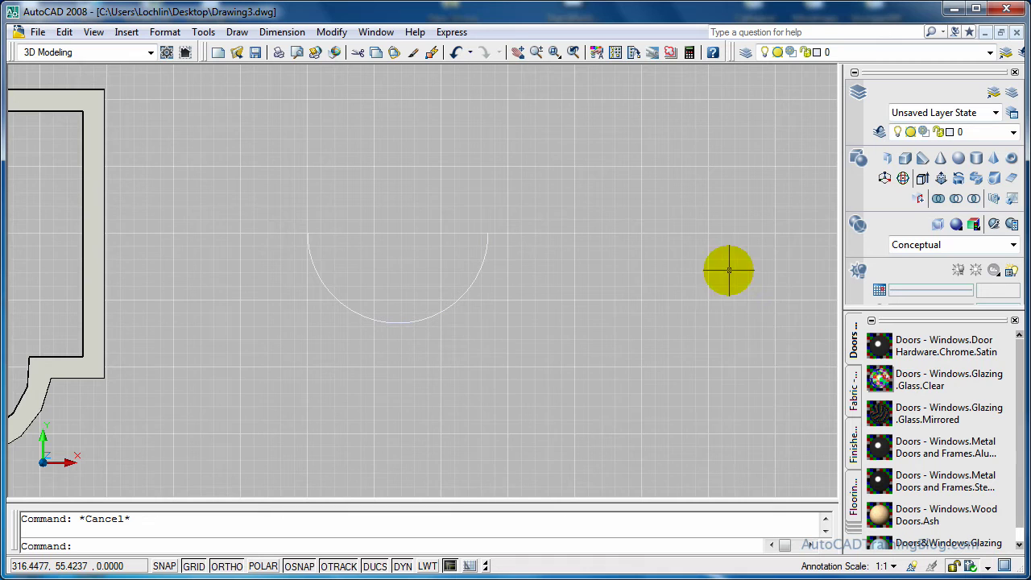
{"action": "left_click", "coordinate": [911, 248]}
{"action": "left_click", "coordinate": [836, 286]}
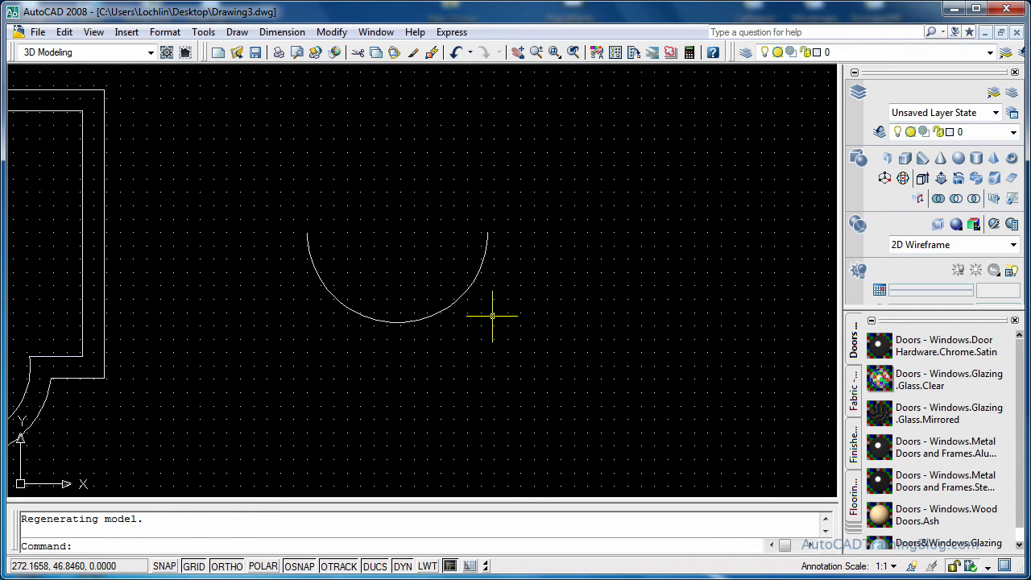
Make a Polysolid wall of height 20 from the arc using the Object option
{"action": "type", "text": "polysolid"}
{"action": "key", "text": "Return"}
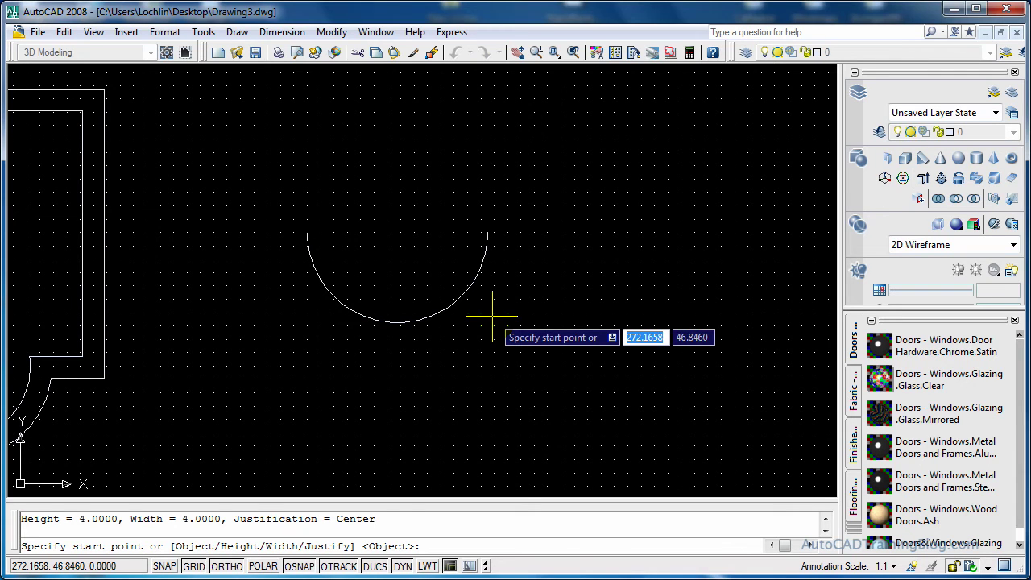
{"action": "type", "text": "h"}
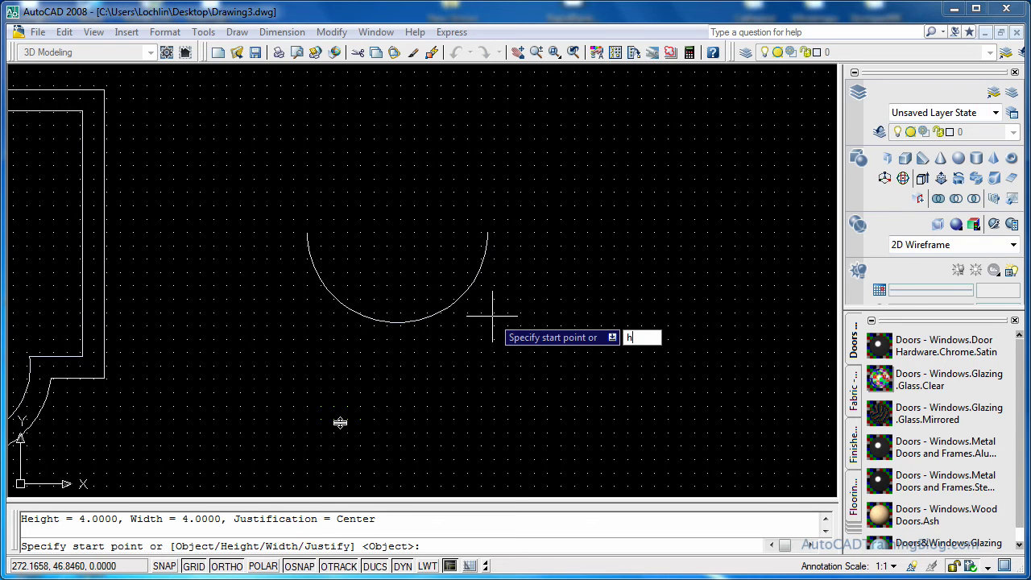
{"action": "key", "text": "Return"}
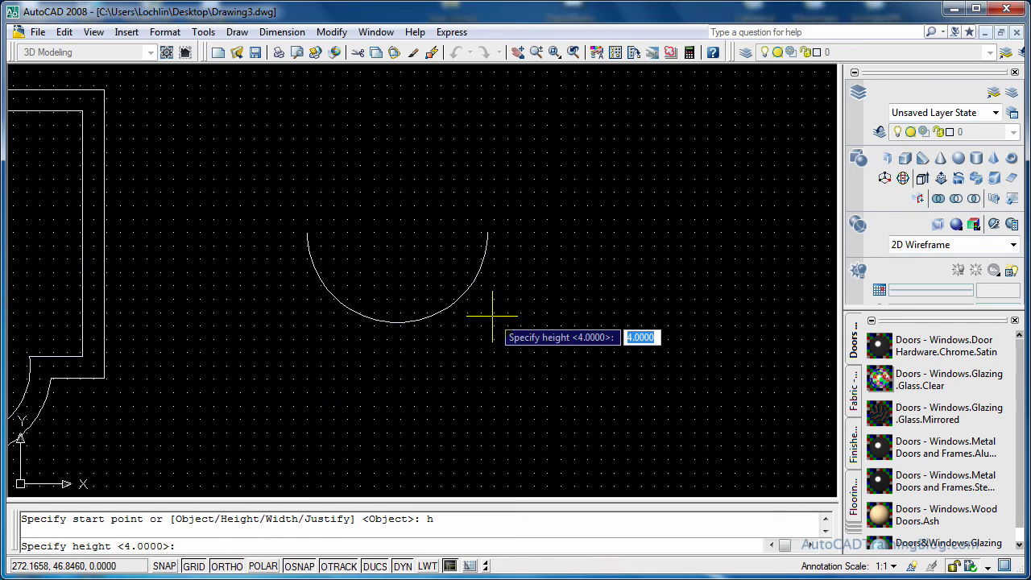
{"action": "type", "text": "20"}
{"action": "key", "text": "Return"}
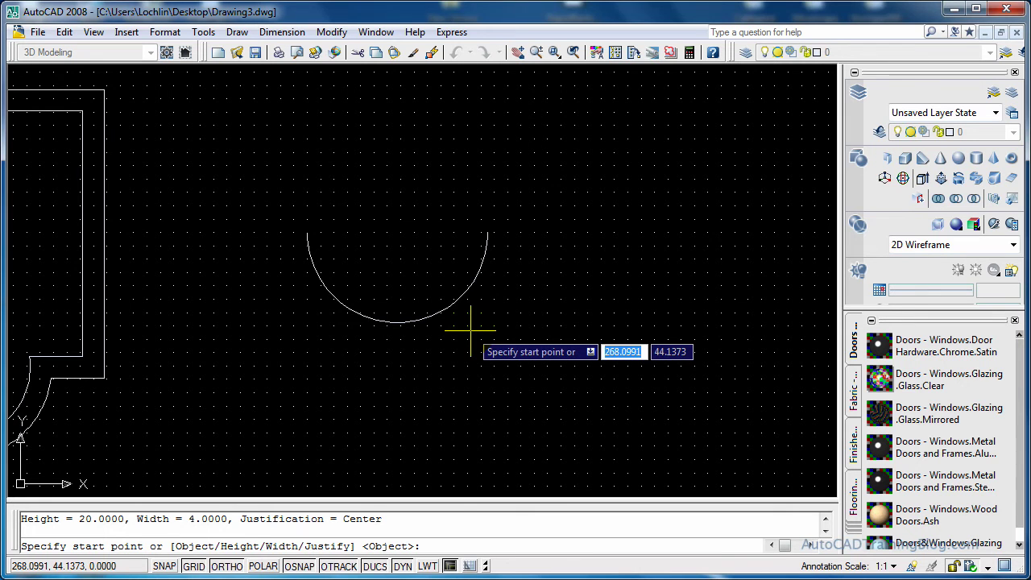
{"action": "type", "text": "o"}
{"action": "key", "text": "Return"}
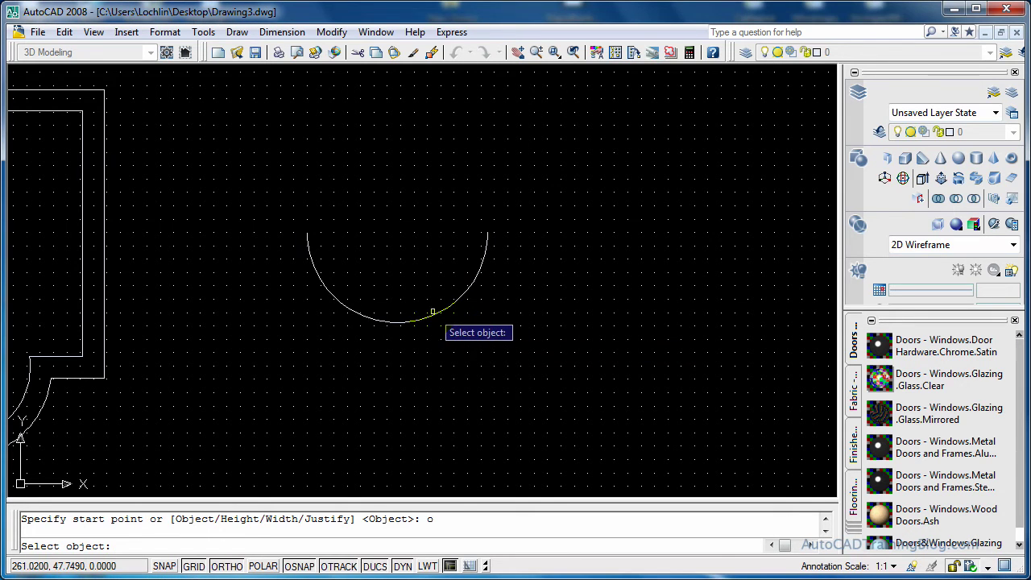
{"action": "left_click", "coordinate": [432, 315]}
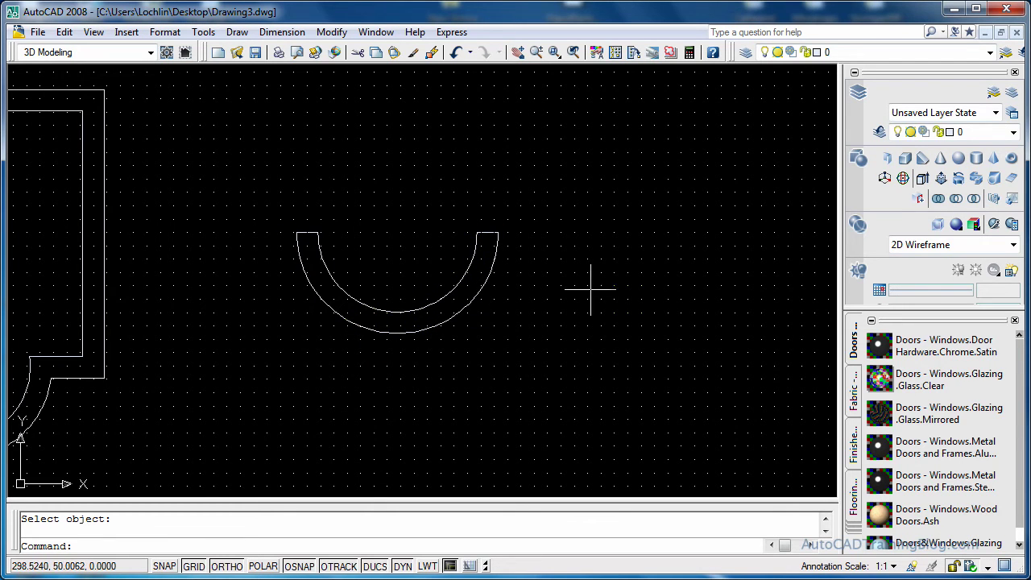
Switch to Conceptual style, orbit to view the curved wall, then undo back to plan
{"action": "left_click", "coordinate": [965, 247]}
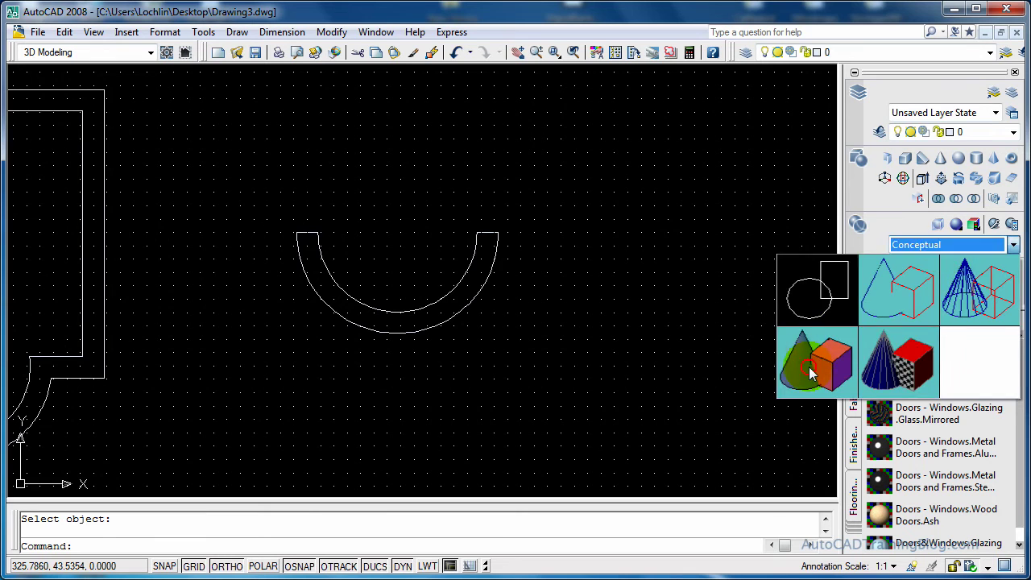
{"action": "left_click", "coordinate": [893, 302]}
{"action": "type", "text": "orb"}
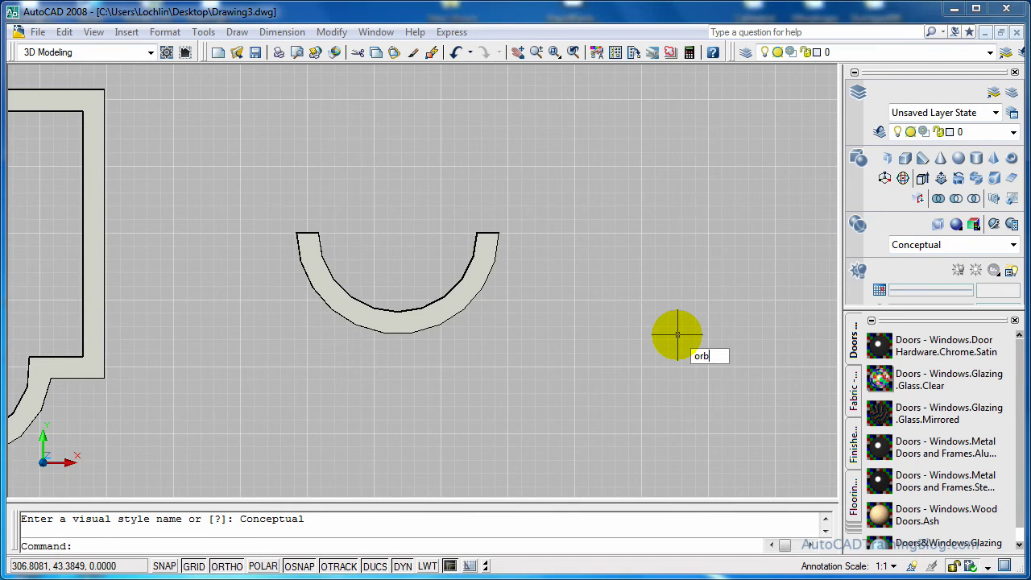
{"action": "type", "text": "it"}
{"action": "key", "text": "Return"}
{"action": "left_click_drag", "start_coordinate": [674, 336], "coordinate": [344, 387]}
{"action": "key", "text": "Escape"}
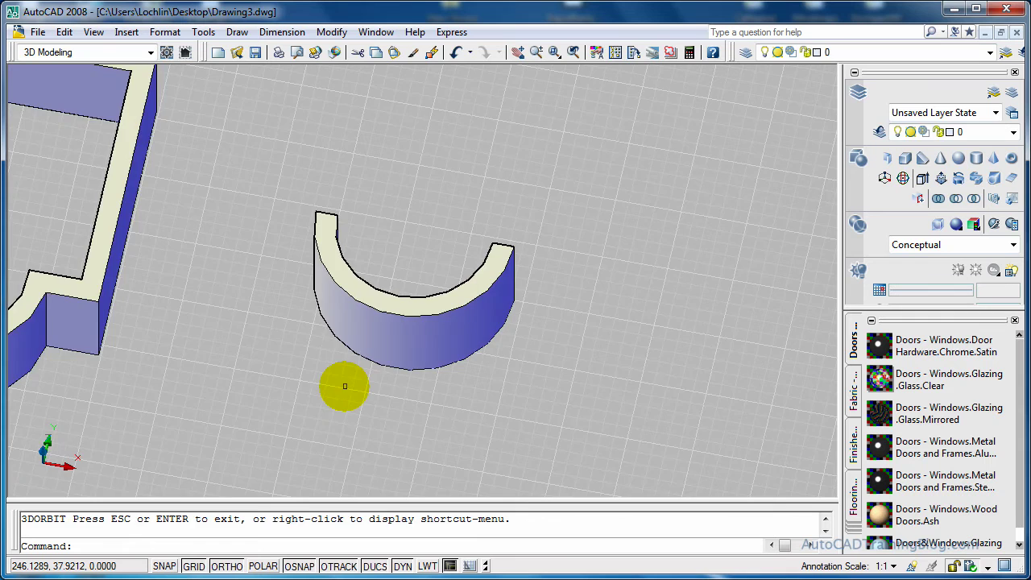
{"action": "key", "text": "ctrl+z"}
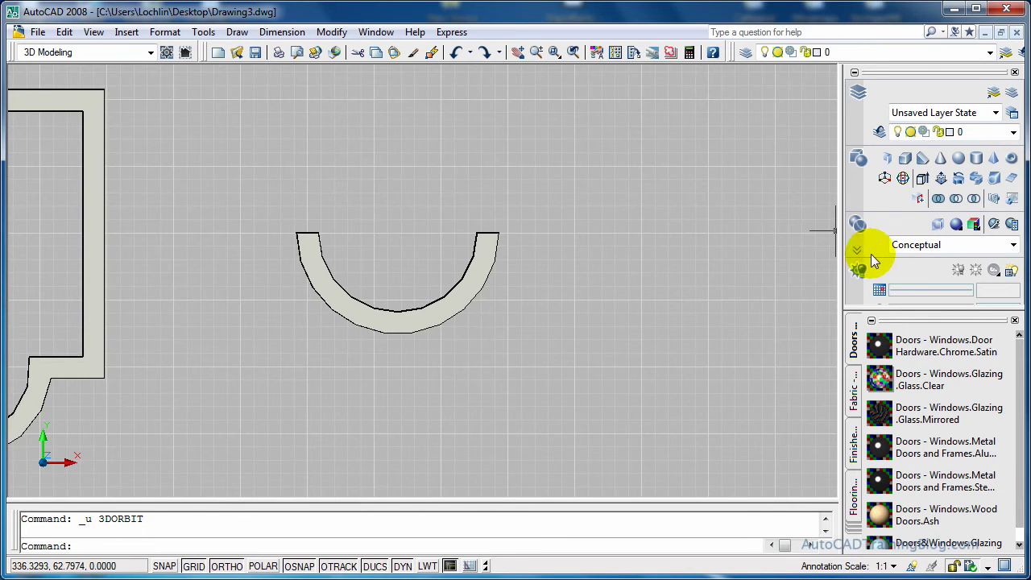
Return to 2D Wireframe and pan the drawing left to free space
{"action": "left_click", "coordinate": [902, 245]}
{"action": "left_click", "coordinate": [808, 315]}
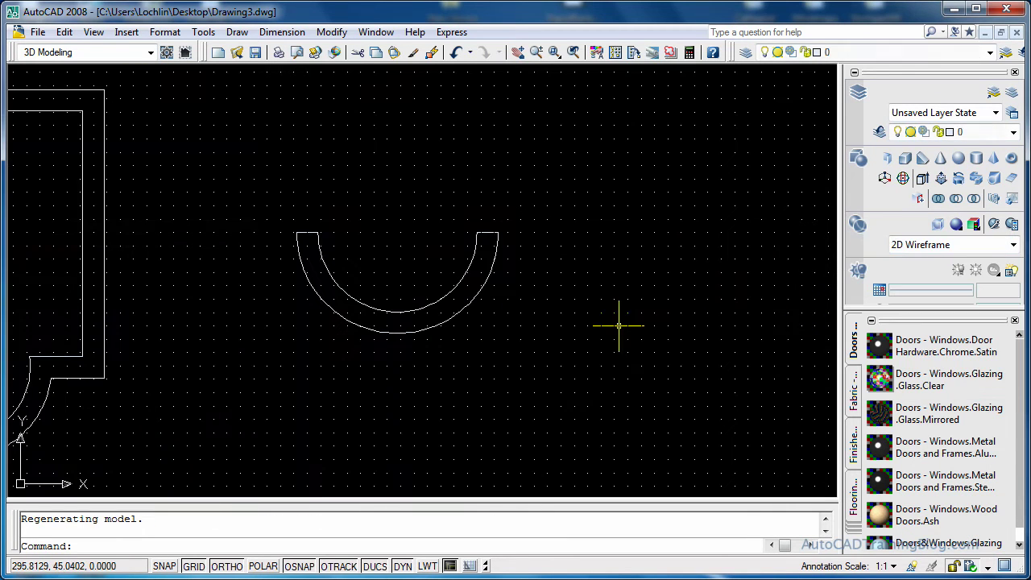
{"action": "type", "text": "p"}
{"action": "key", "text": "Return"}
{"action": "left_click_drag", "start_coordinate": [617, 325], "coordinate": [352, 306]}
{"action": "key", "text": "Escape"}
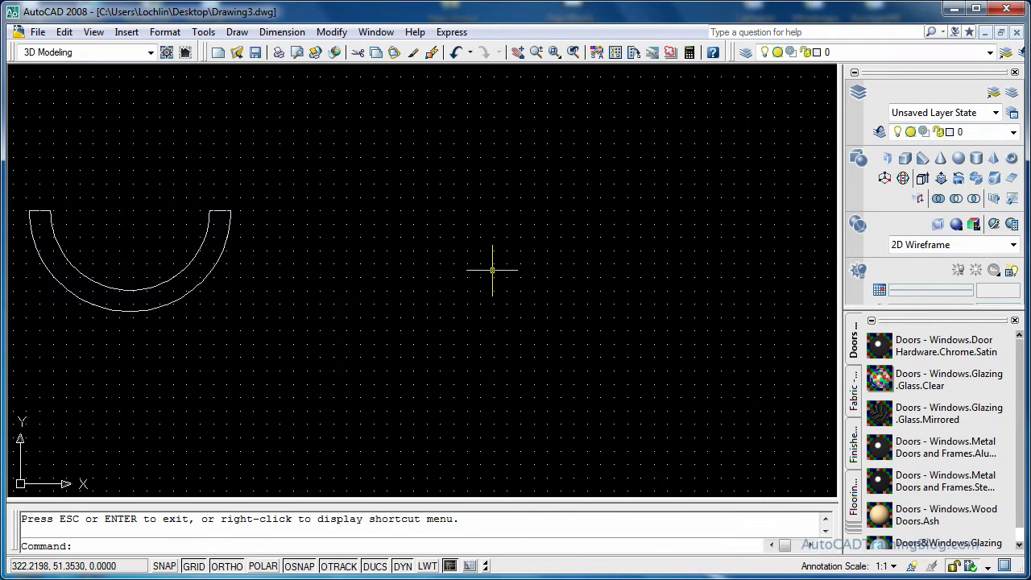
Start a polyline with grid snap on, drawing a 10-unit bottom segment right of the curved wall
{"action": "type", "text": "pline"}
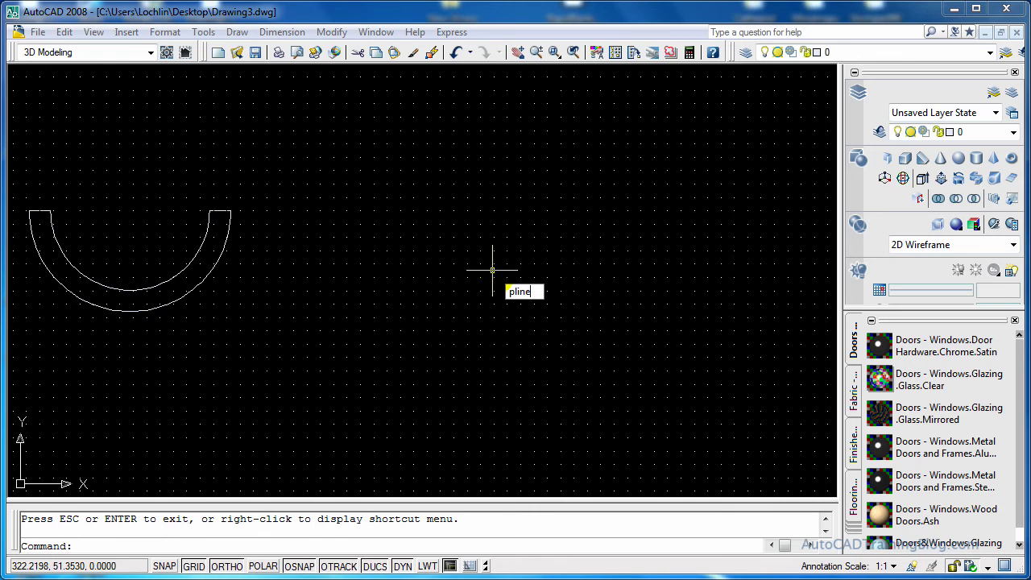
{"action": "key", "text": "Return"}
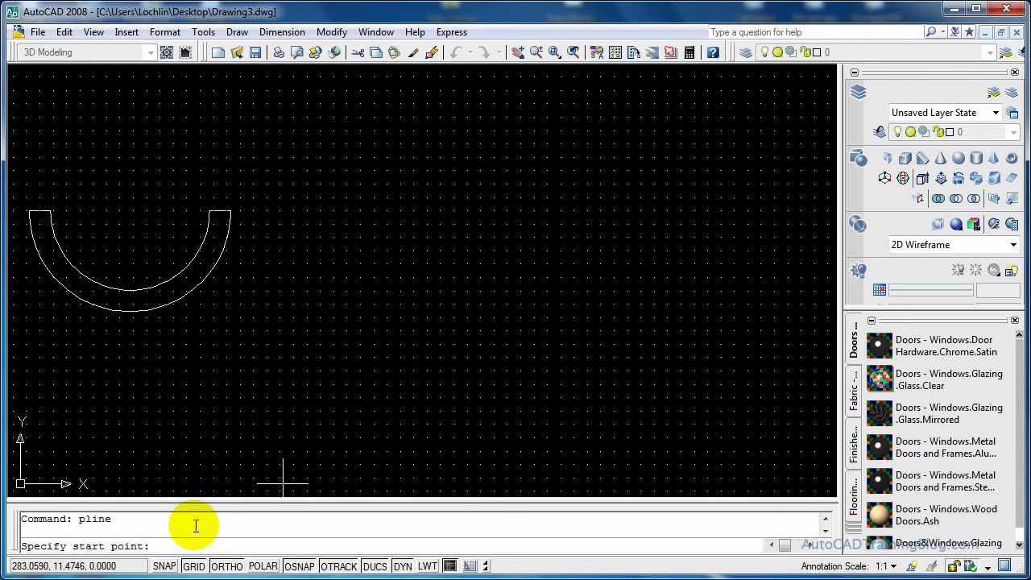
{"action": "left_click", "coordinate": [164, 565]}
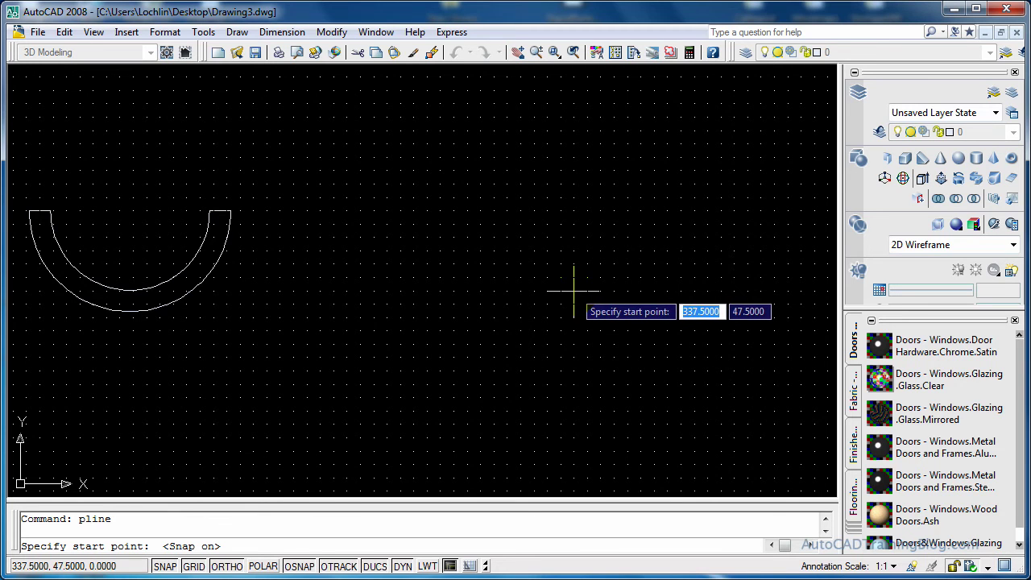
{"action": "left_click", "coordinate": [573, 290]}
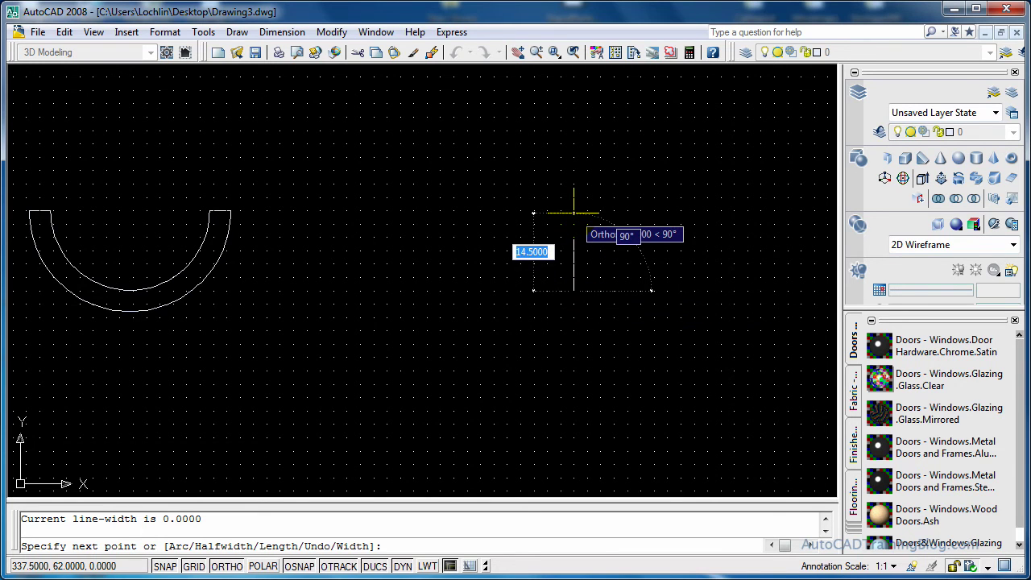
{"action": "type", "text": "50"}
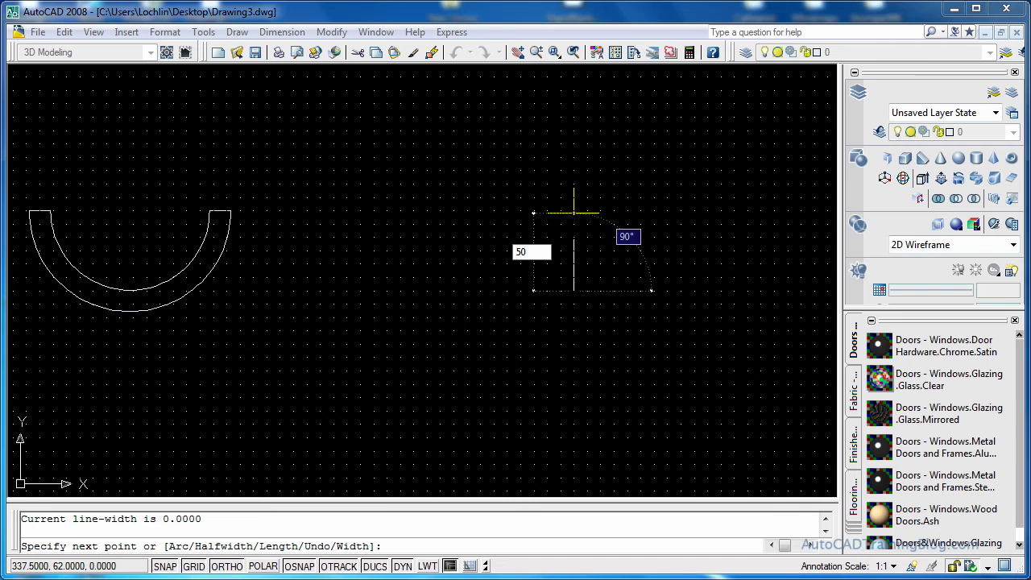
{"action": "key", "text": "BackSpace"}
{"action": "key", "text": "BackSpace"}
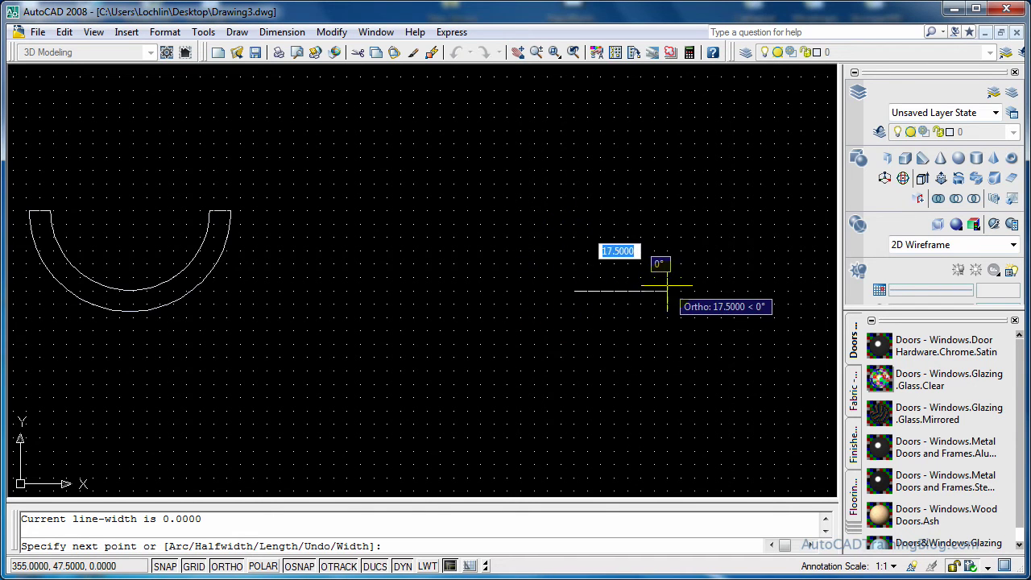
{"action": "type", "text": "10"}
{"action": "key", "text": "Return"}
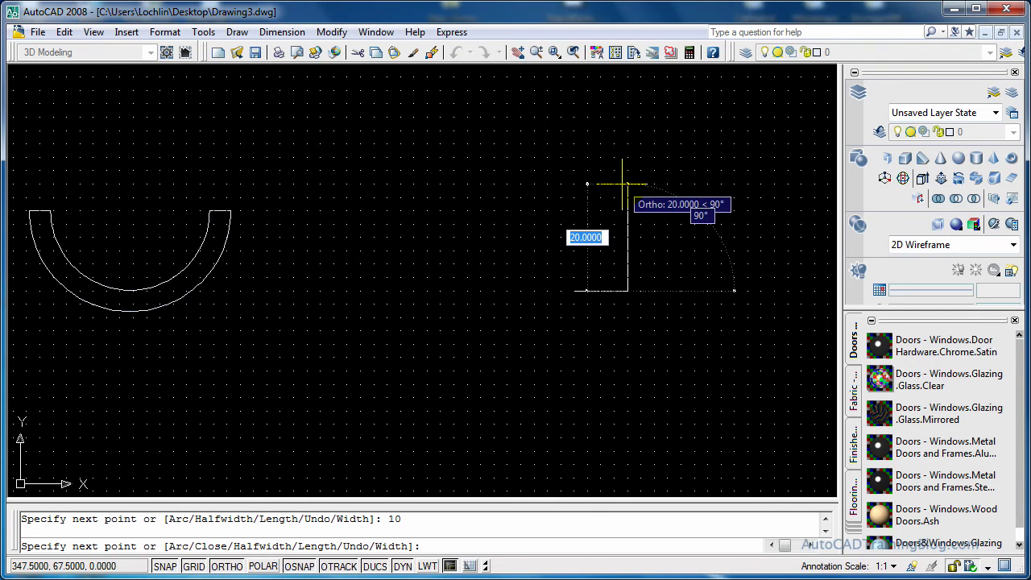
Continue the outline with segments of 50 up, 50 left, 30 down and 10 right
{"action": "type", "text": "50"}
{"action": "key", "text": "Return"}
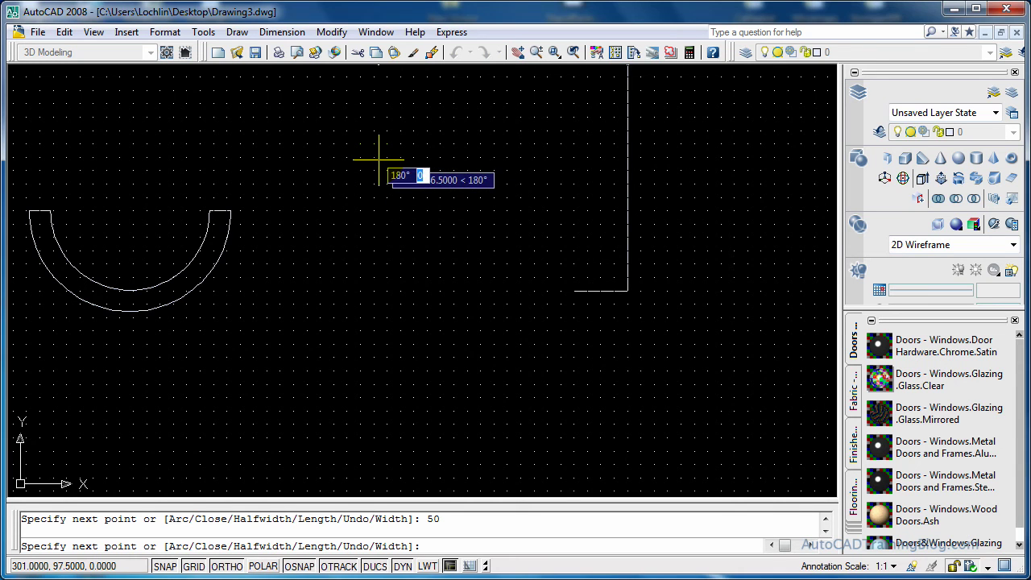
{"action": "type", "text": "50"}
{"action": "key", "text": "Return"}
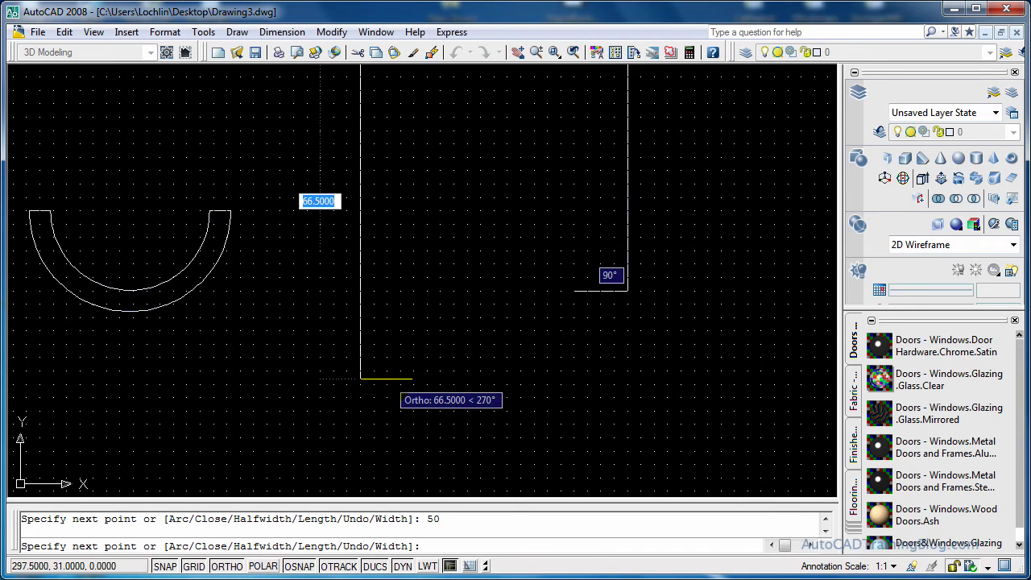
{"action": "type", "text": "30"}
{"action": "key", "text": "Return"}
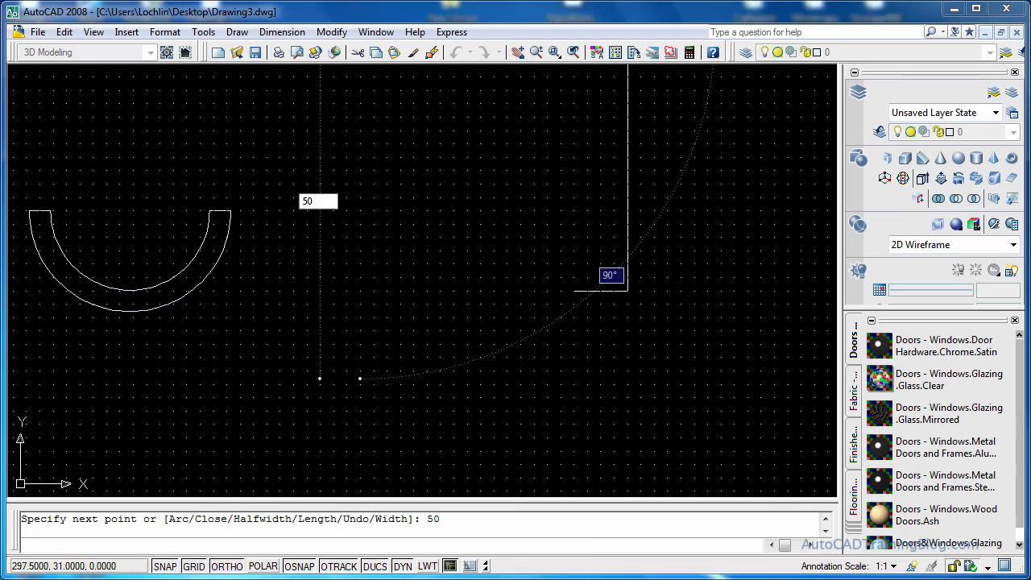
{"action": "type", "text": "10"}
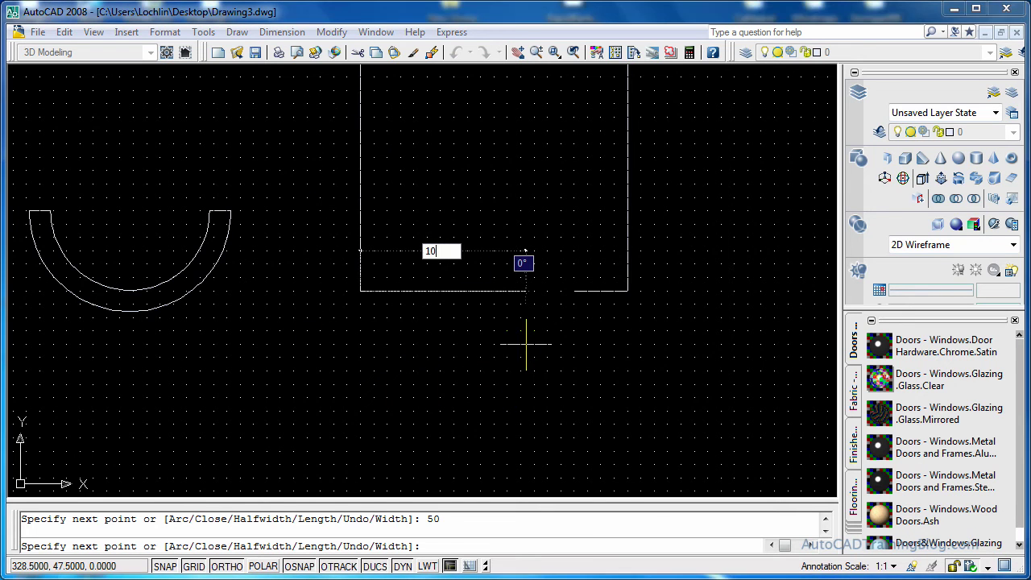
{"action": "key", "text": "Return"}
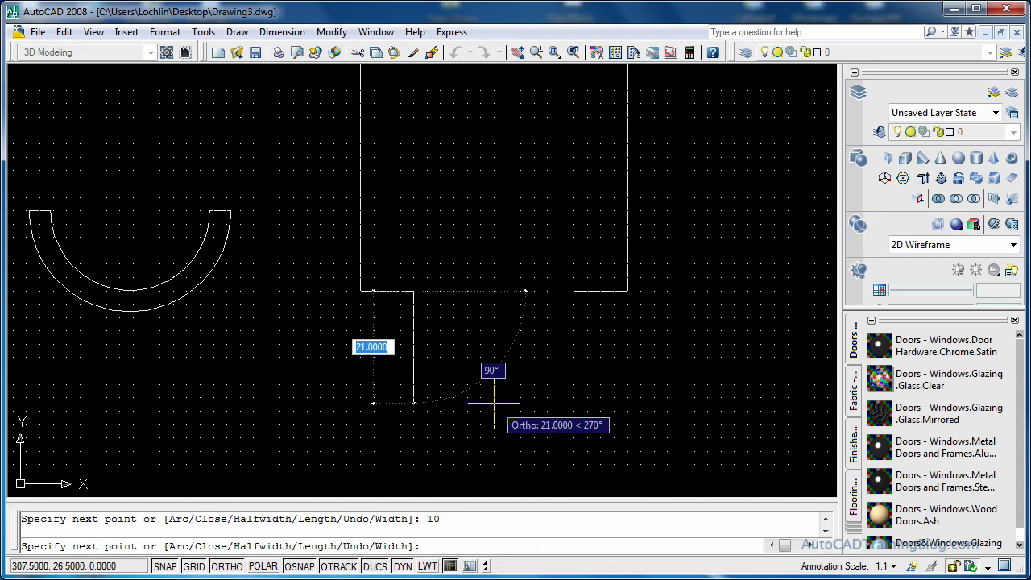
Add a radius-15 arc segment ending at the other bottom corner and finish the polyline
{"action": "type", "text": "a"}
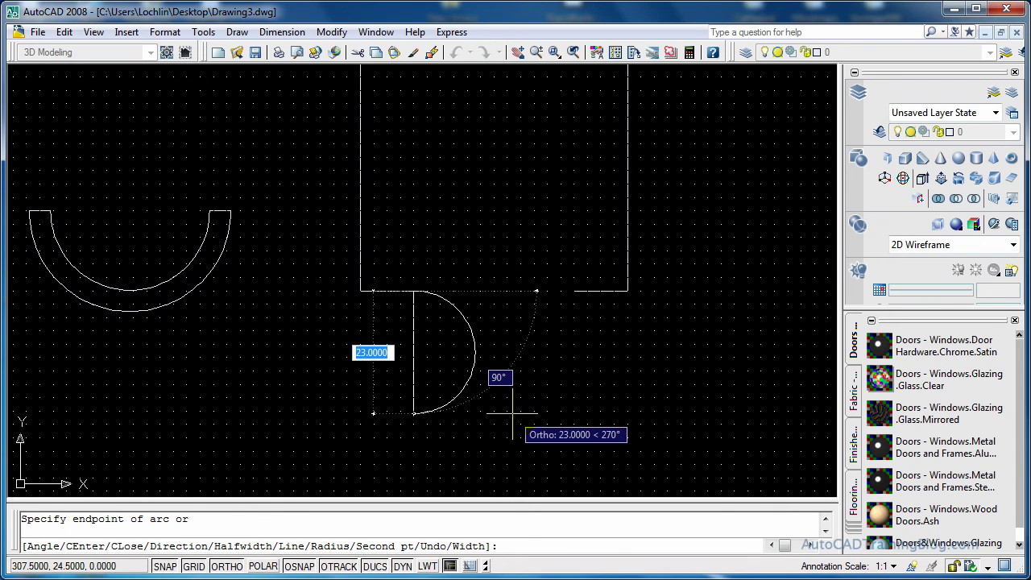
{"action": "type", "text": "r"}
{"action": "key", "text": "Return"}
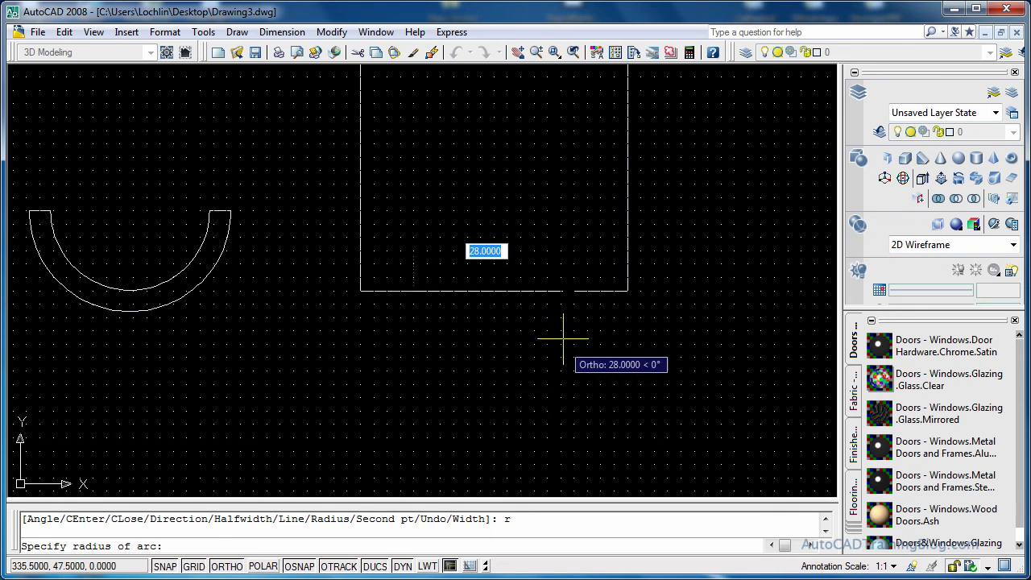
{"action": "type", "text": "15"}
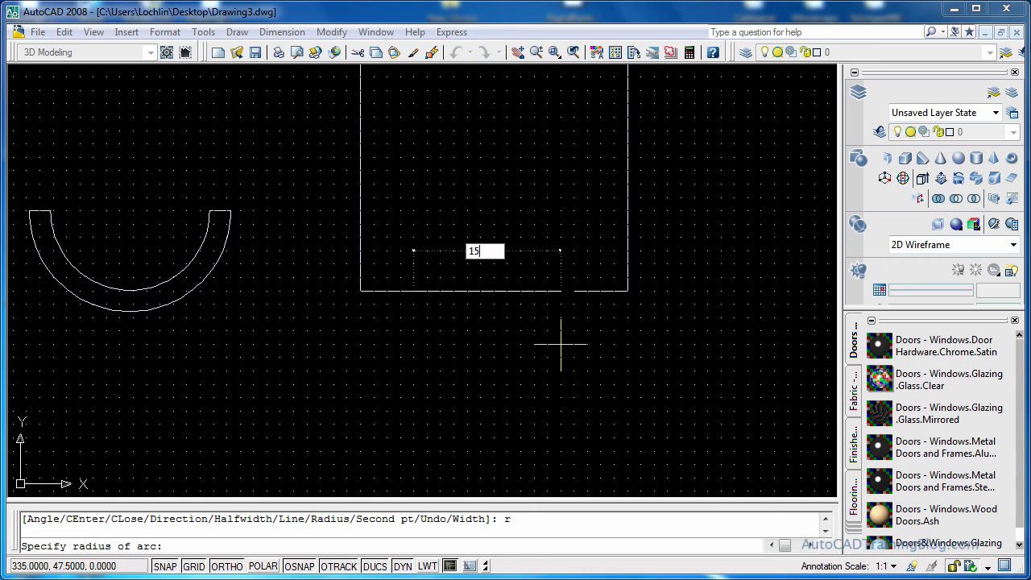
{"action": "key", "text": "Return"}
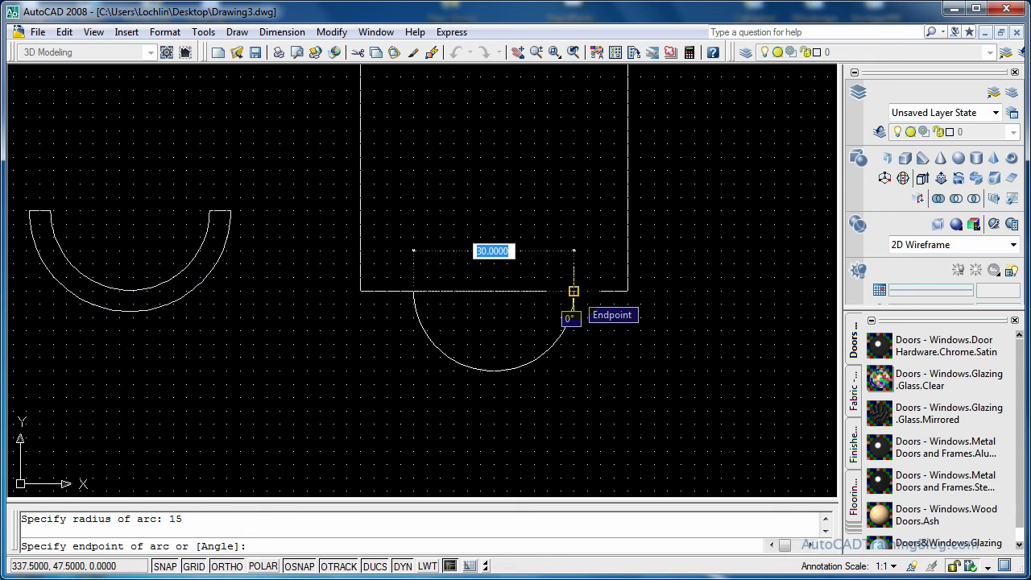
{"action": "left_click", "coordinate": [574, 291]}
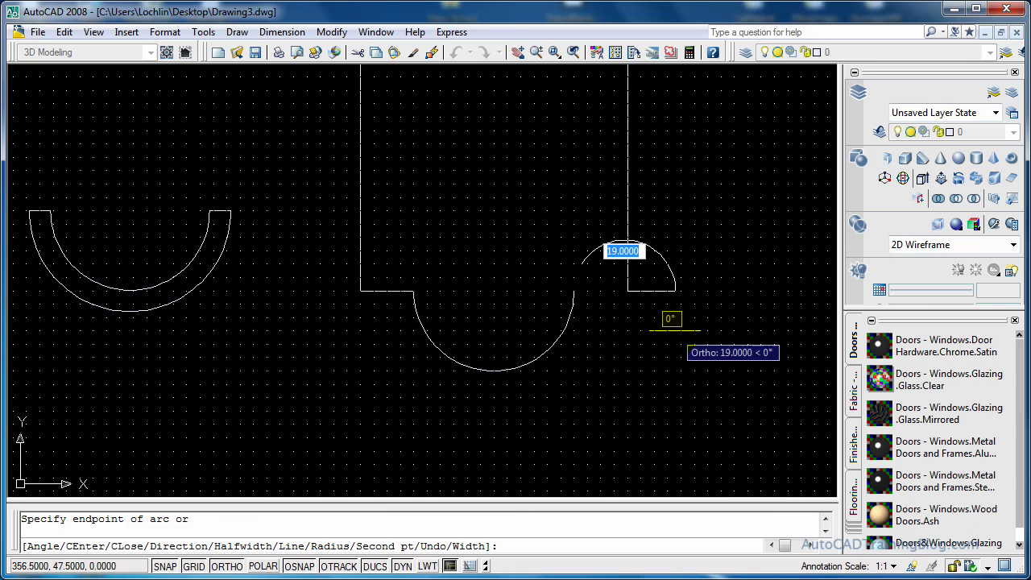
{"action": "key", "text": "Escape"}
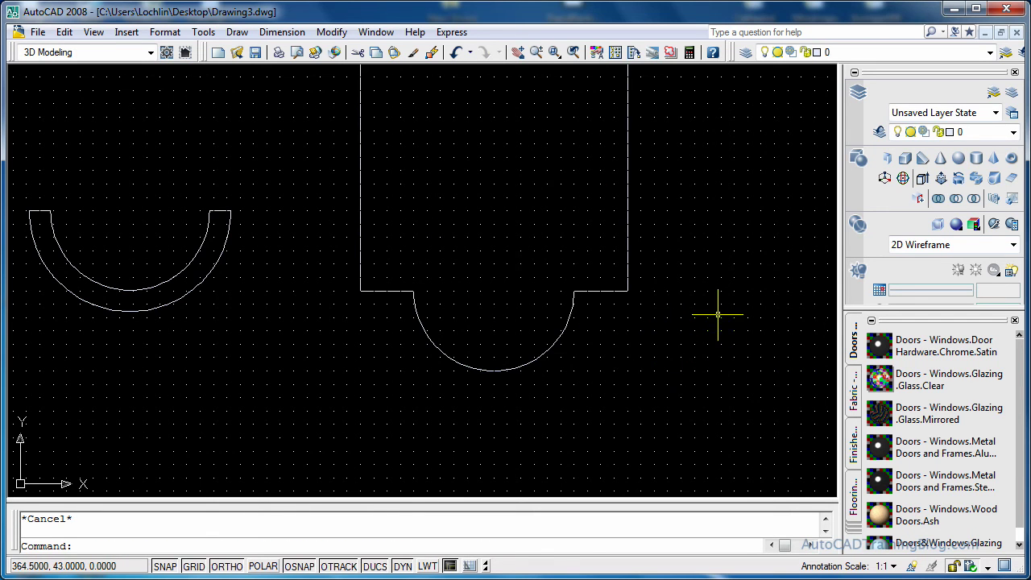
Pan the drawing down to show the whole outline
{"action": "type", "text": "p"}
{"action": "key", "text": "Return"}
{"action": "mouse_move", "coordinate": [720, 317]}
{"action": "left_mouse_down"}
{"action": "mouse_move", "coordinate": [716, 405]}
{"action": "mouse_move", "coordinate": [713, 391]}
{"action": "left_mouse_up"}
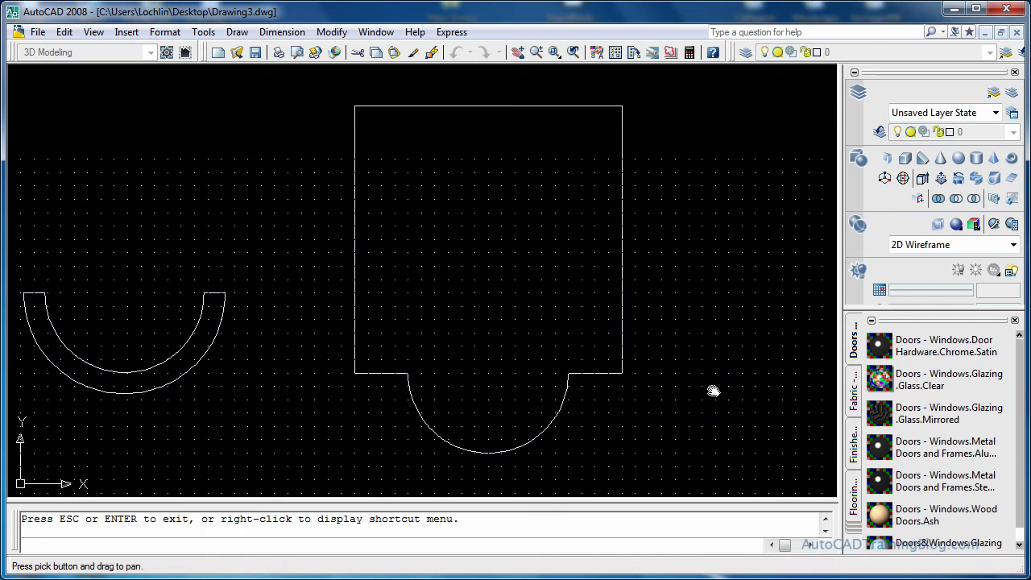
{"action": "key", "text": "Escape"}
Make a Polysolid wall of height 20 from the square-and-arc polyline
{"action": "type", "text": "p"}
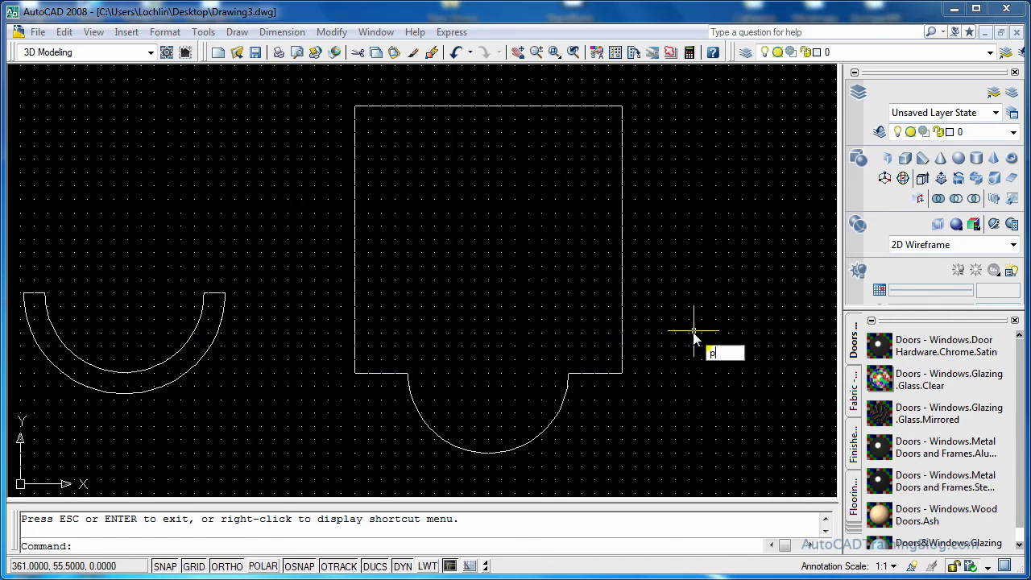
{"action": "type", "text": "olysolid"}
{"action": "key", "text": "Return"}
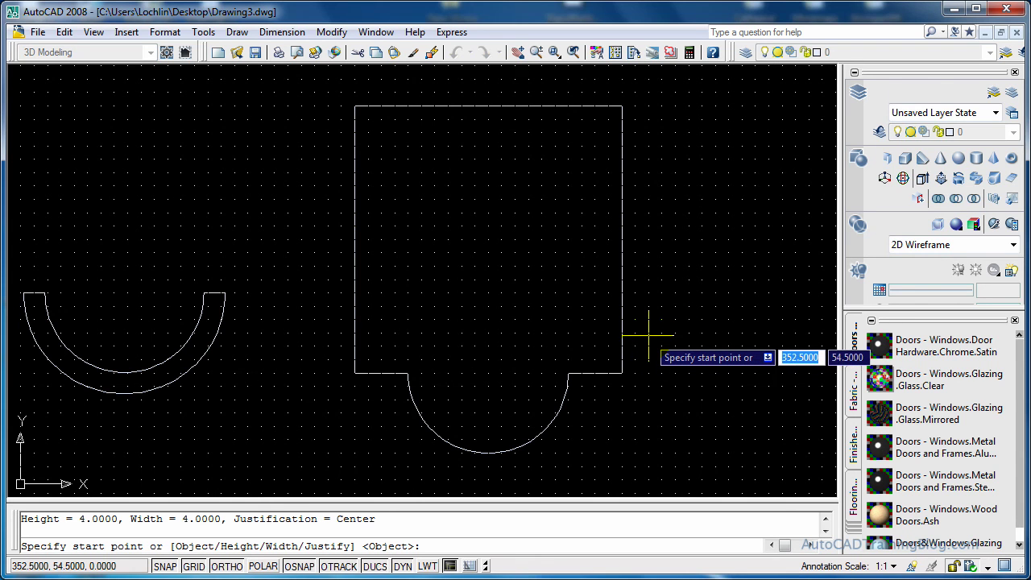
{"action": "type", "text": "h"}
{"action": "key", "text": "Return"}
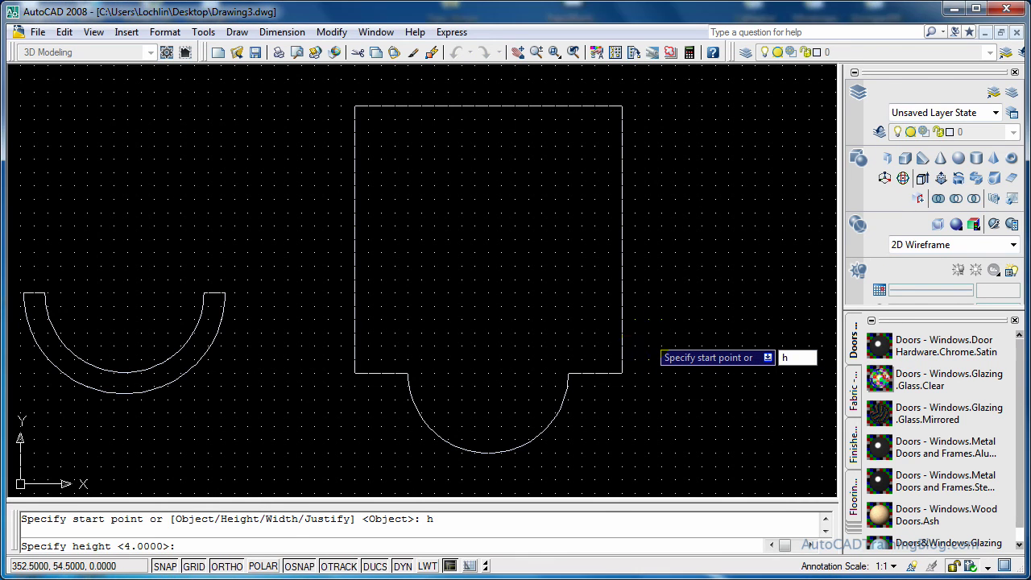
{"action": "type", "text": "20"}
{"action": "key", "text": "Return"}
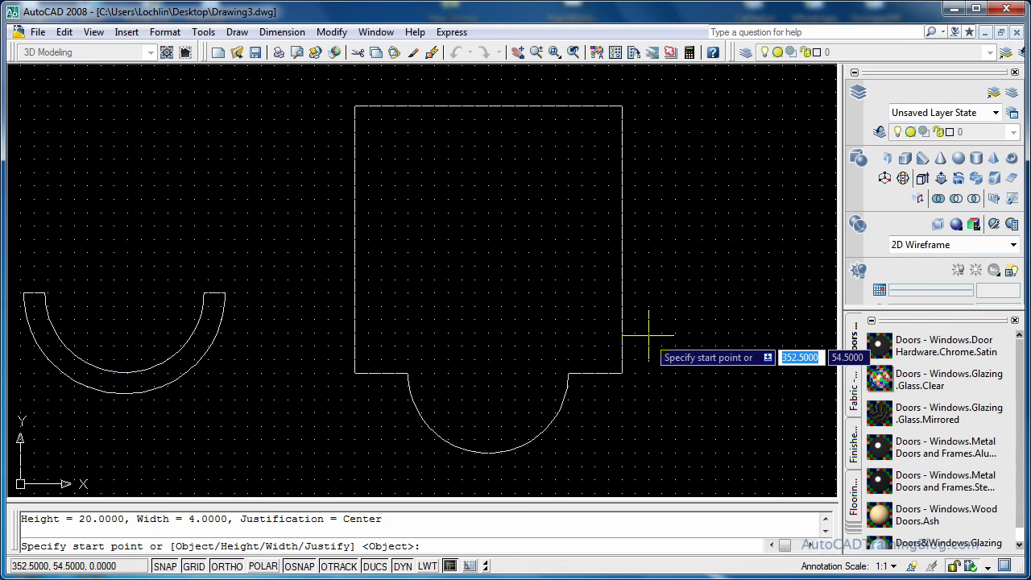
{"action": "type", "text": "o"}
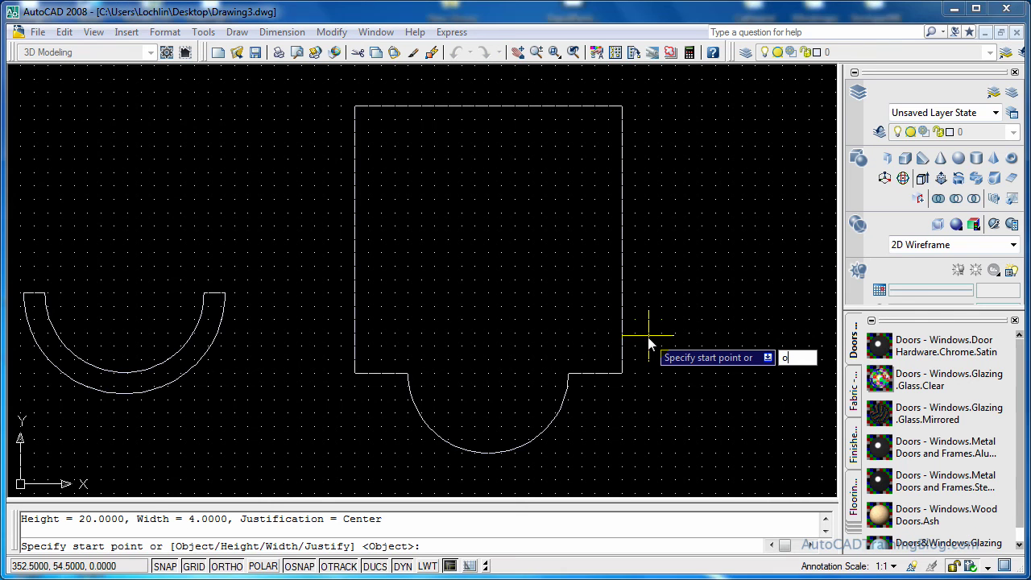
{"action": "key", "text": "Return"}
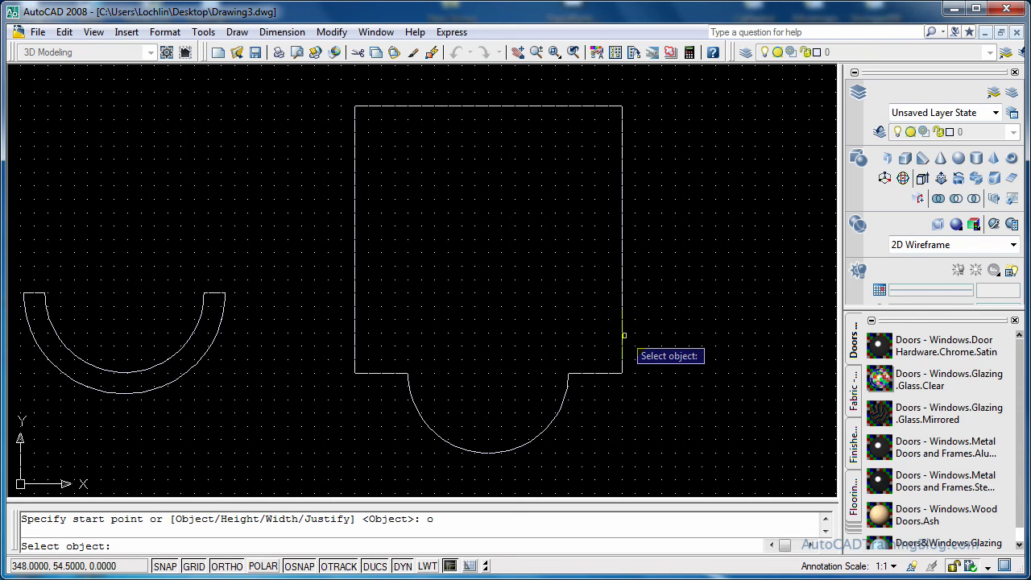
{"action": "left_click", "coordinate": [621, 337]}
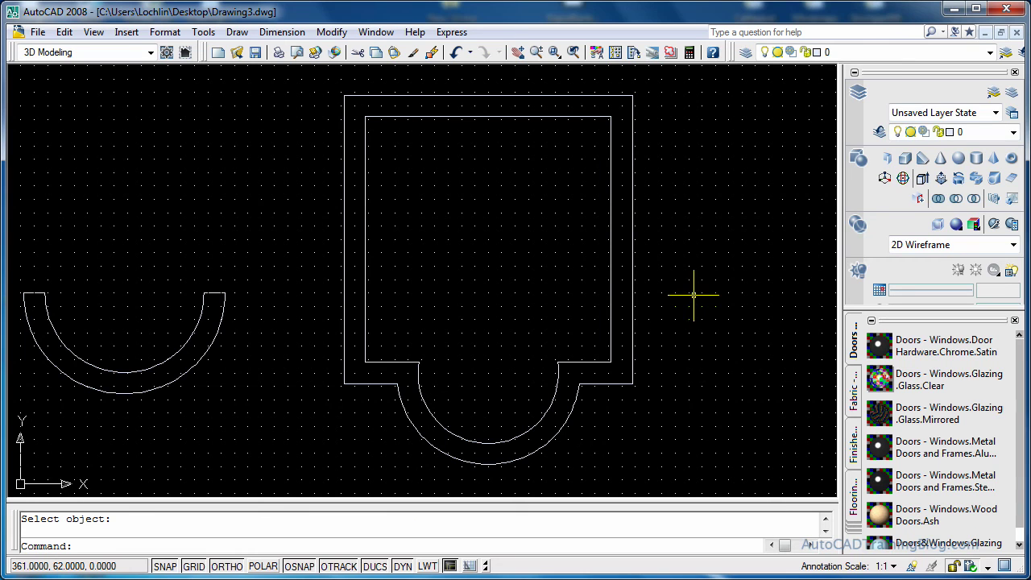
Switch to Conceptual style and 3DORBIT to a 3D view of both walls
{"action": "left_click", "coordinate": [914, 244]}
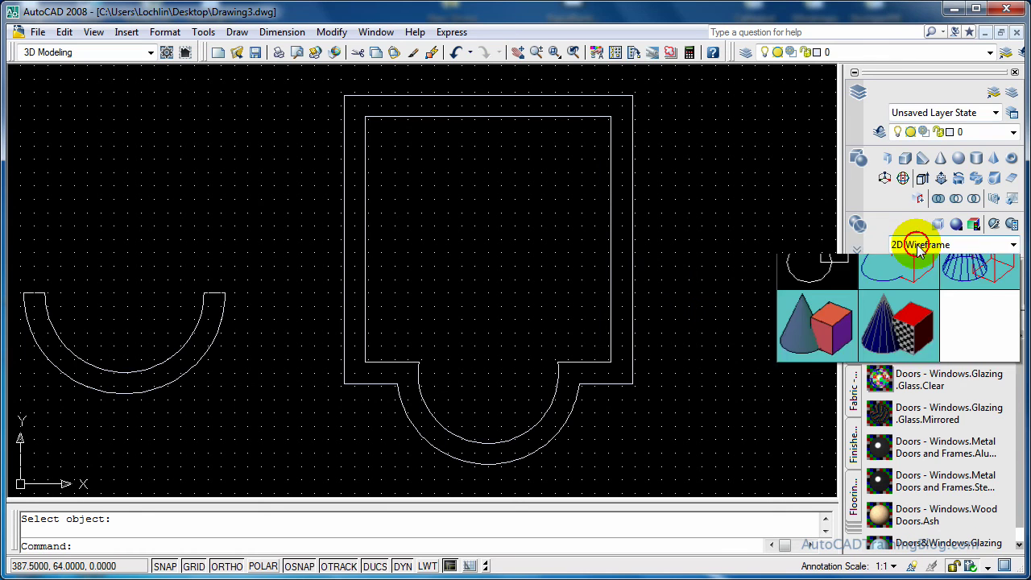
{"action": "left_click", "coordinate": [815, 362]}
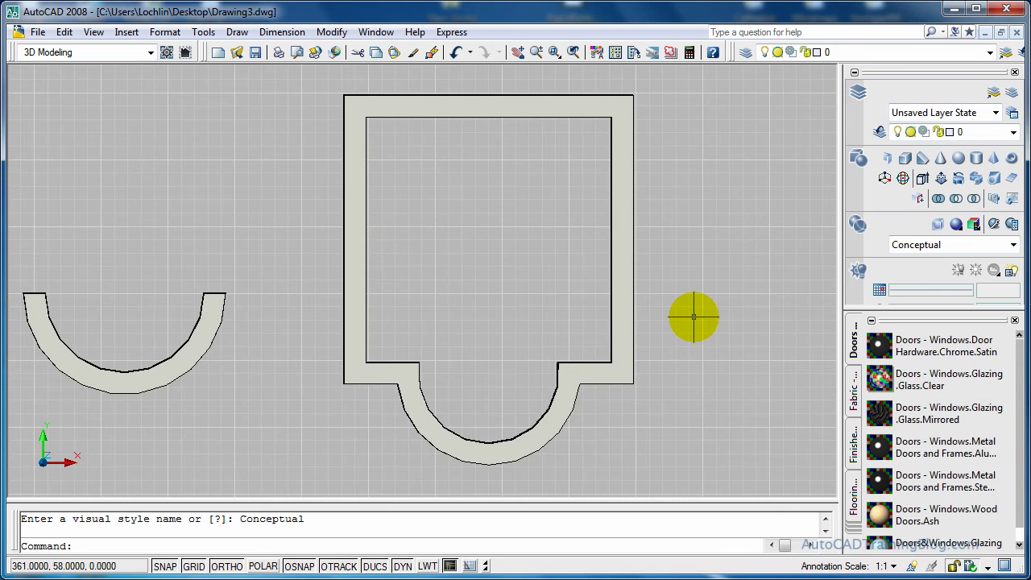
{"action": "type", "text": "3dorbit"}
{"action": "key", "text": "Return"}
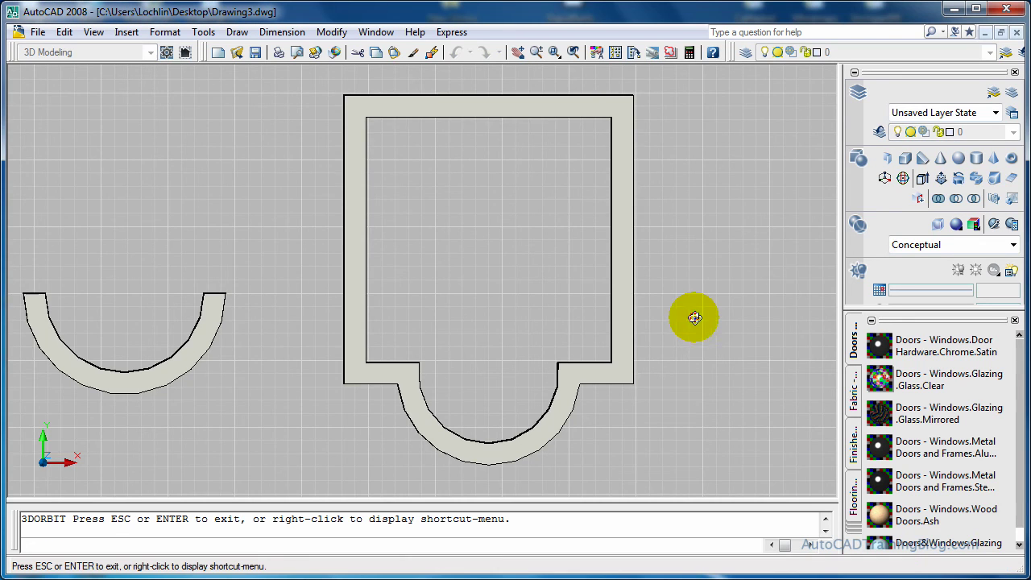
{"action": "left_click_drag", "start_coordinate": [691, 315], "coordinate": [730, 214]}
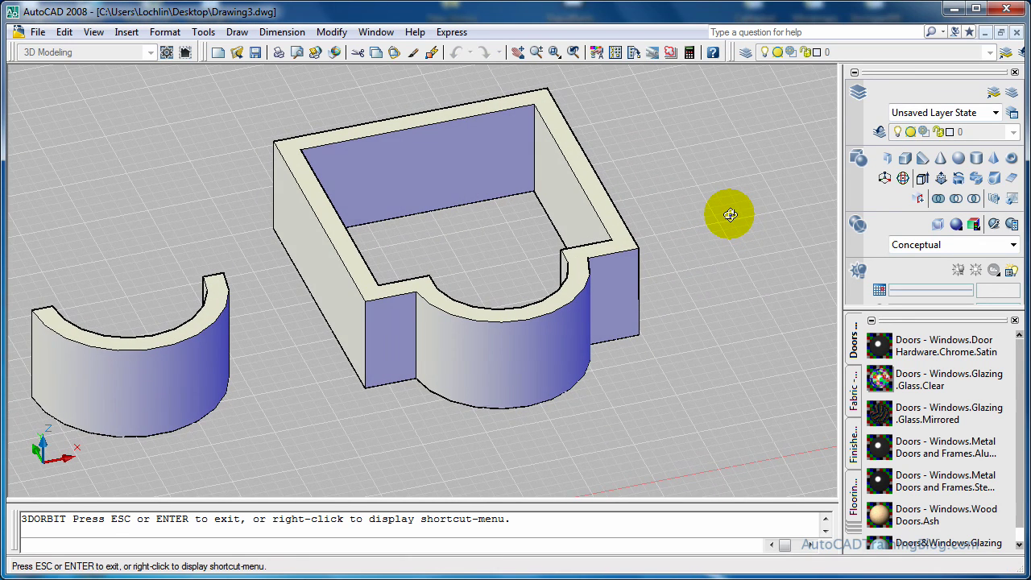
{"action": "key", "text": "Escape"}
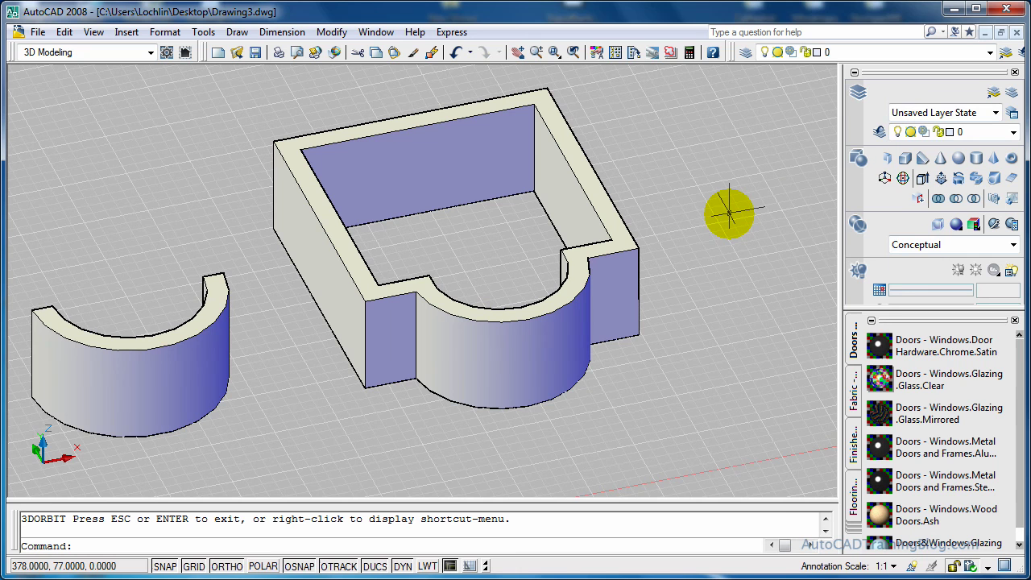